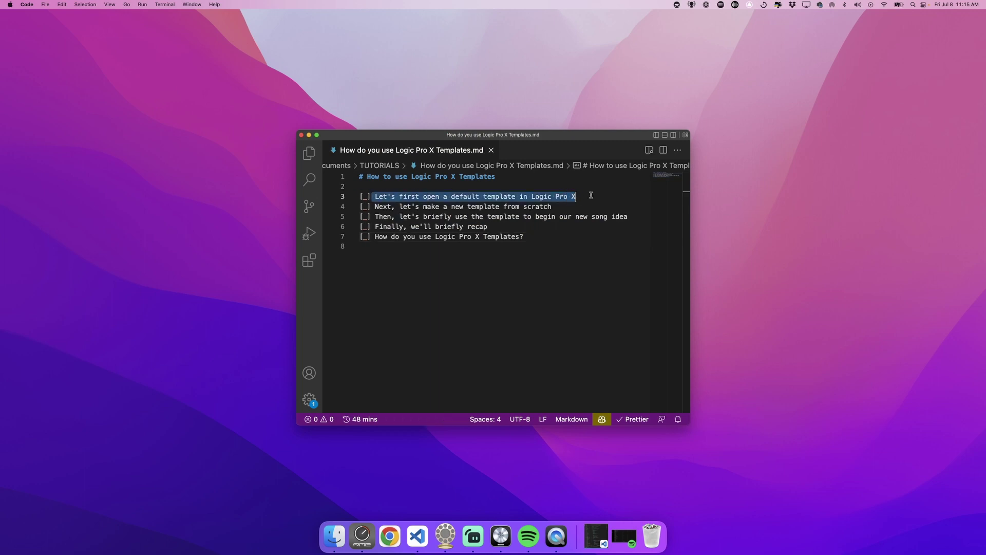
Step: Bring Logic Pro forward and open the New from Template project chooser
{"action": "left_click", "coordinate": [510, 538]}
{"action": "left_click", "coordinate": [56, 4]}
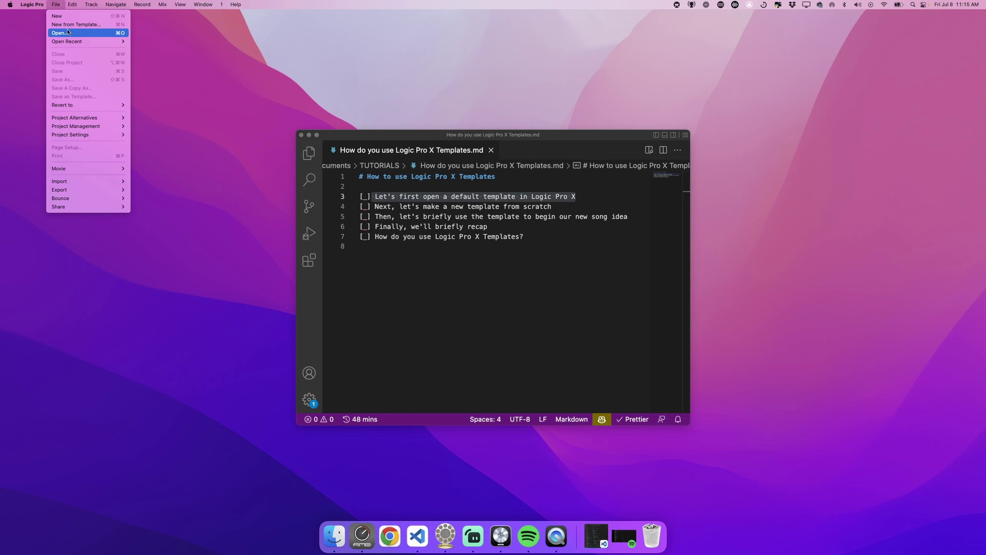
{"action": "left_click", "coordinate": [56, 5]}
{"action": "left_click", "coordinate": [57, 5]}
{"action": "left_click", "coordinate": [56, 5]}
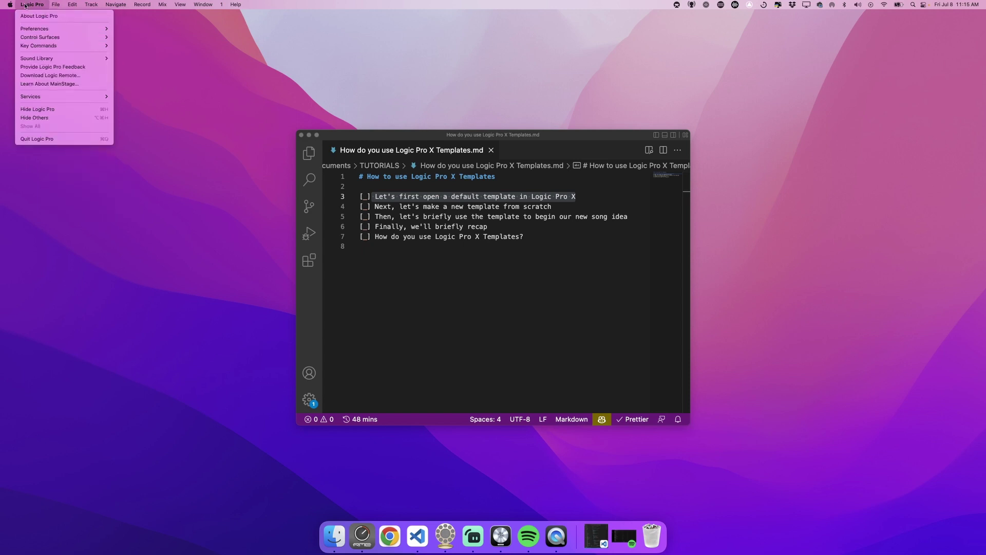
{"action": "left_click", "coordinate": [56, 5]}
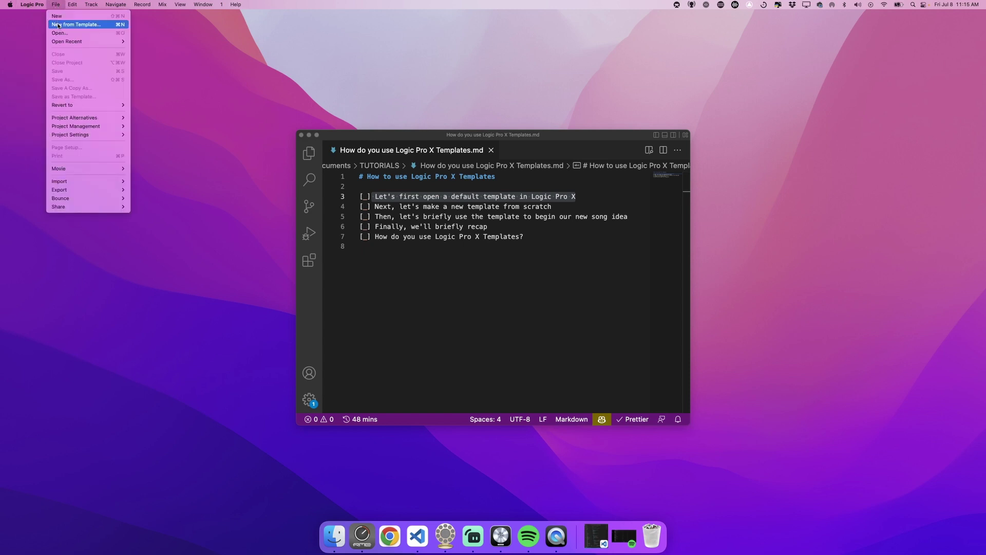
{"action": "left_click", "coordinate": [58, 25]}
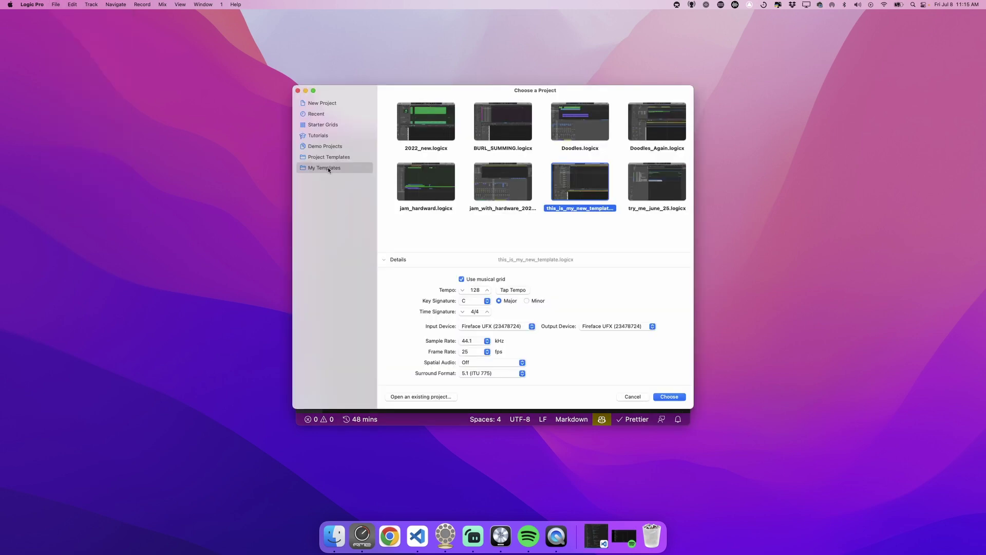
Step: Toggle between My Templates and the built-in Project Templates in the chooser sidebar
{"action": "left_click", "coordinate": [318, 159]}
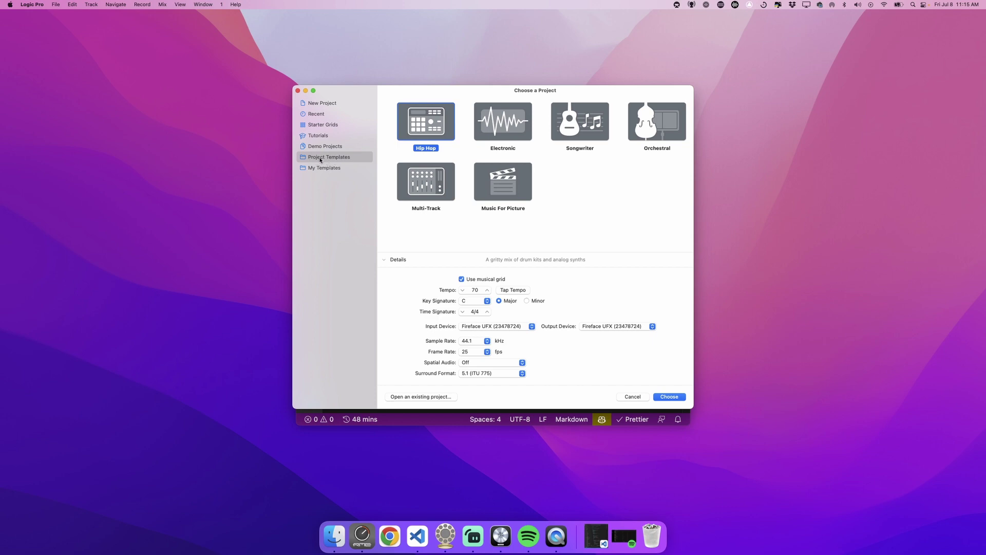
{"action": "left_click", "coordinate": [325, 170]}
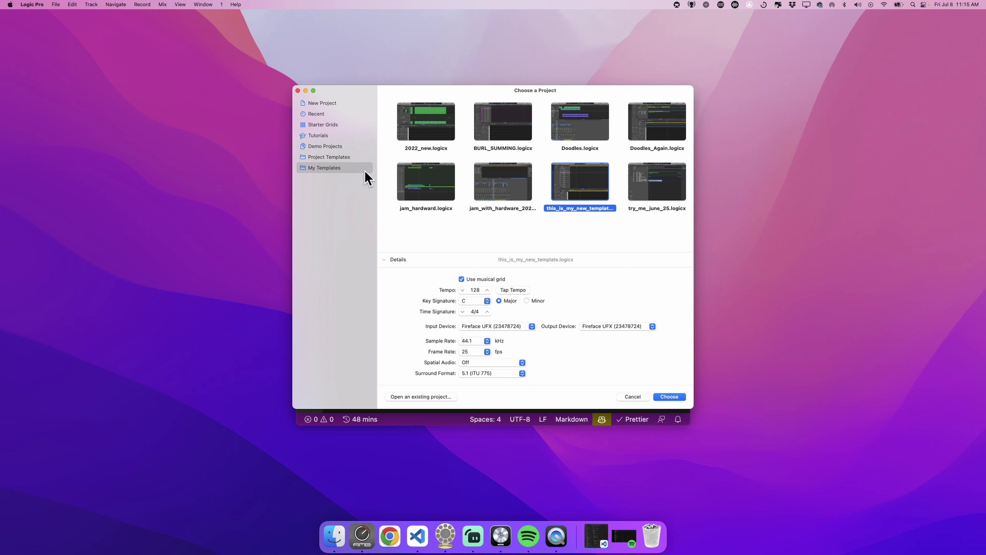
{"action": "left_click", "coordinate": [341, 158]}
{"action": "left_click", "coordinate": [339, 148]}
{"action": "left_click", "coordinate": [339, 161]}
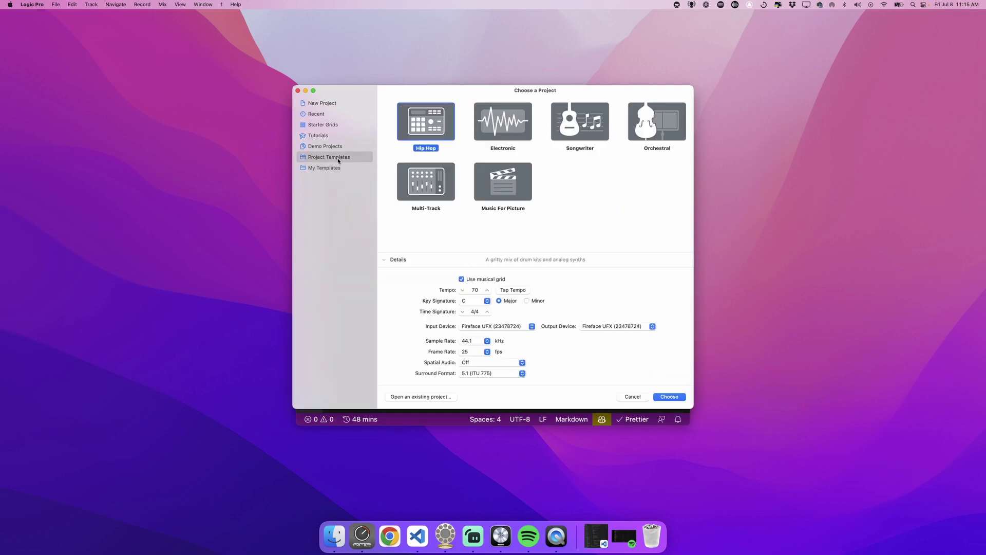
{"action": "left_click", "coordinate": [337, 168]}
{"action": "left_click", "coordinate": [334, 158]}
{"action": "left_click", "coordinate": [332, 168]}
{"action": "left_click", "coordinate": [333, 160]}
Step: Preview the Electronic, Songwriter and Orchestral templates, then download Orchestral
{"action": "left_click", "coordinate": [490, 125]}
{"action": "left_click", "coordinate": [568, 129]}
{"action": "left_click", "coordinate": [657, 121]}
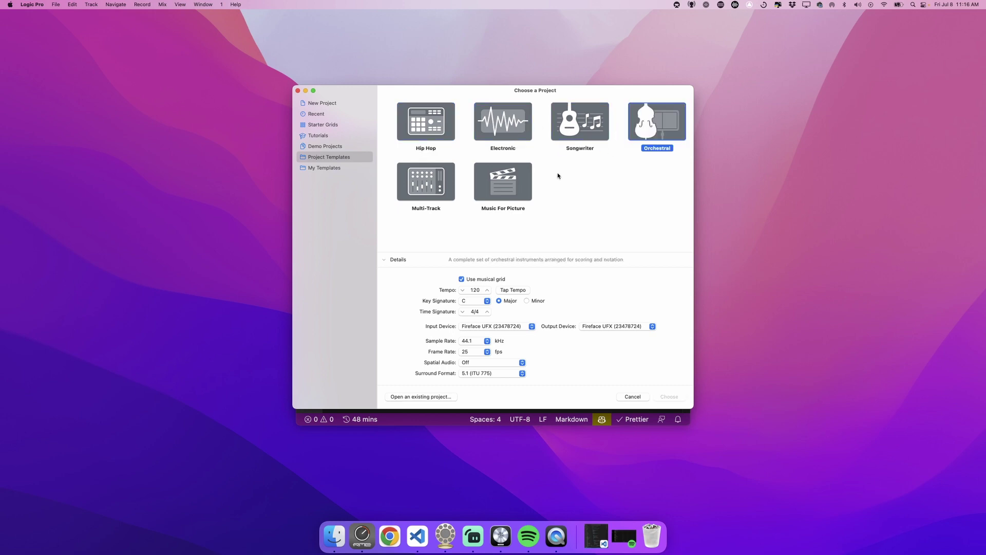
{"action": "left_click", "coordinate": [658, 123]}
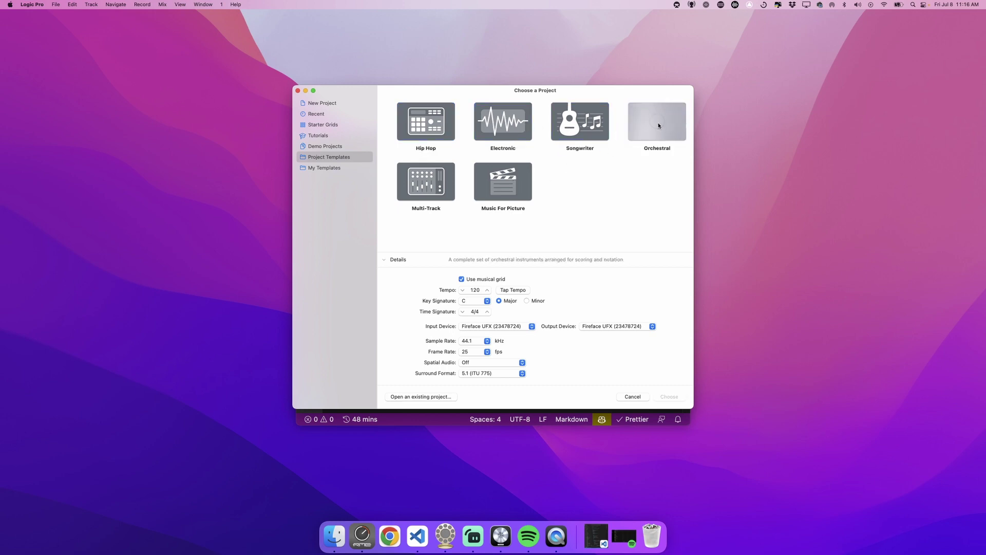
Step: Compare the Music For Picture, Multi-Track, Electronic, Songwriter and Hip Hop template details
{"action": "left_click", "coordinate": [504, 183]}
{"action": "left_click", "coordinate": [424, 187]}
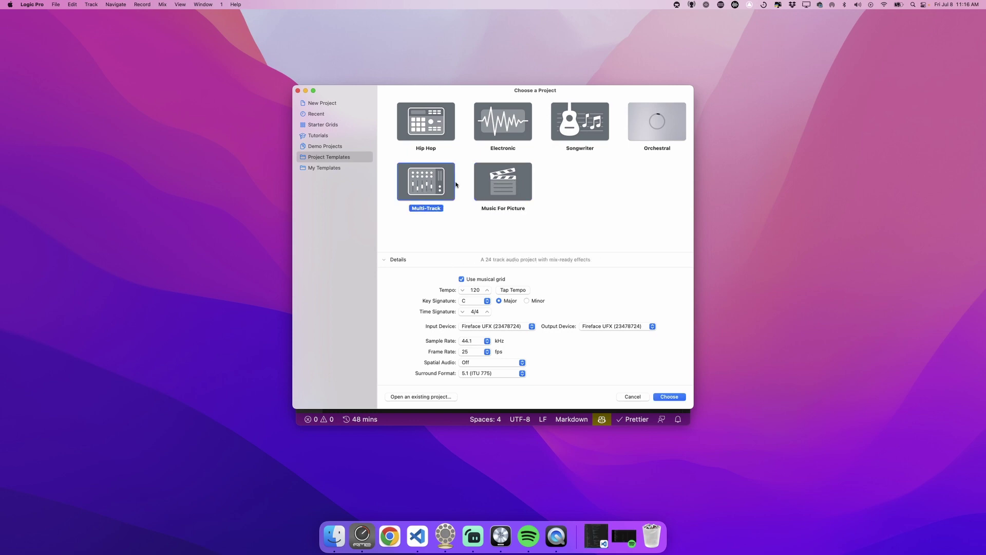
{"action": "left_click", "coordinate": [493, 182]}
{"action": "left_click", "coordinate": [501, 125]}
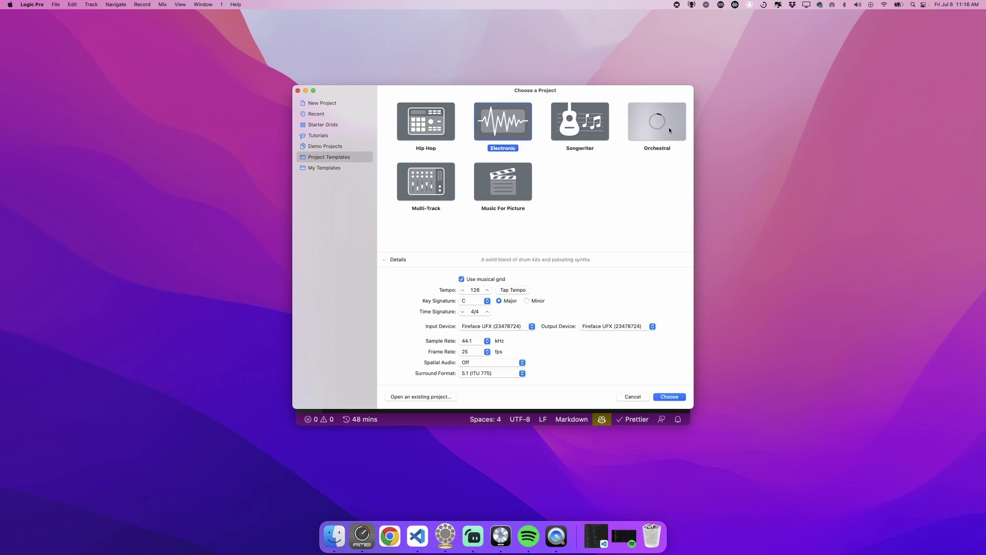
{"action": "left_click", "coordinate": [585, 128]}
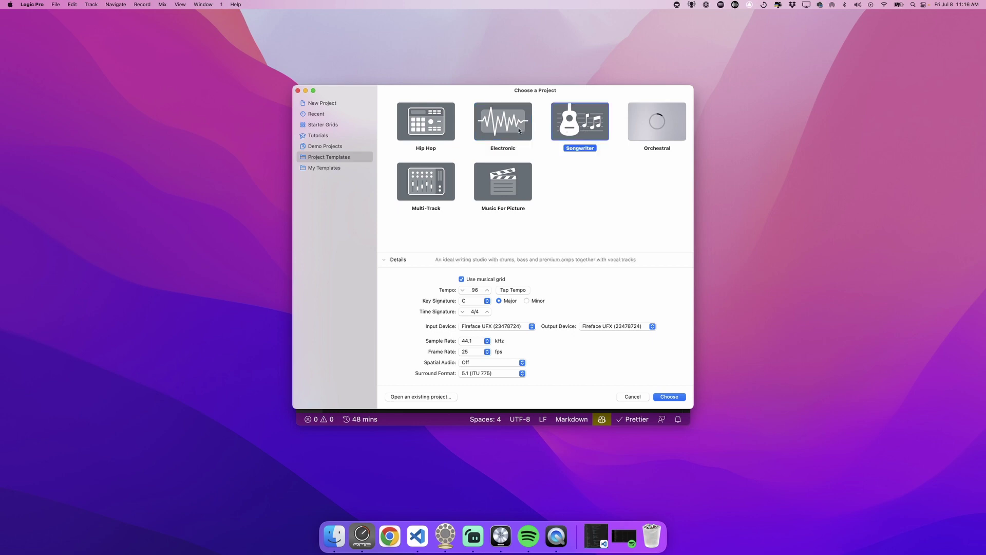
{"action": "left_click", "coordinate": [431, 123]}
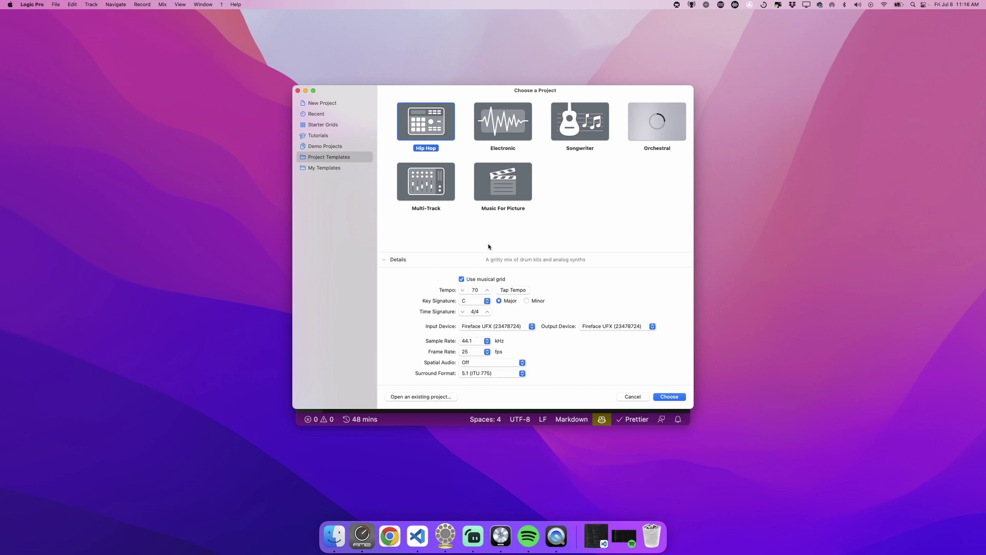
{"action": "left_click", "coordinate": [496, 135]}
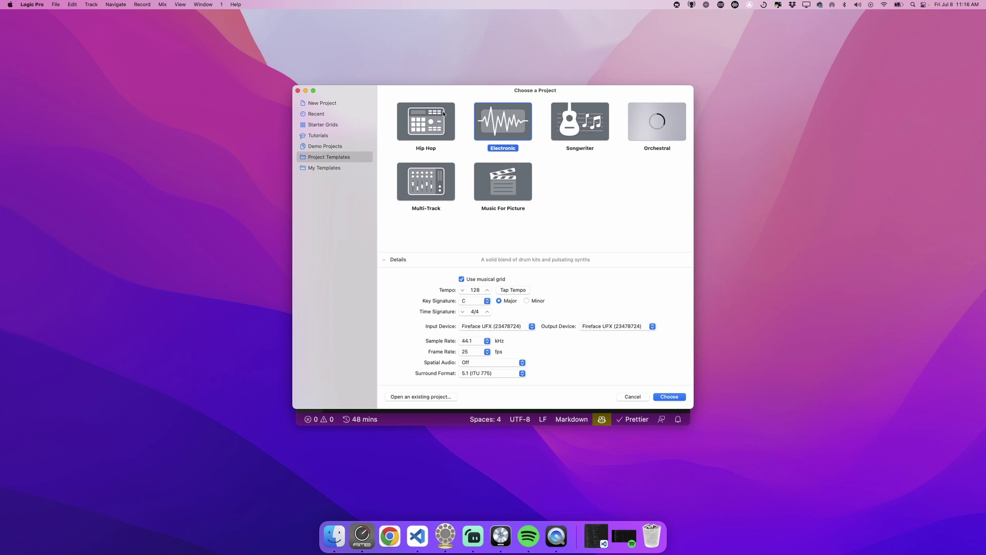
{"action": "left_click", "coordinate": [589, 127]}
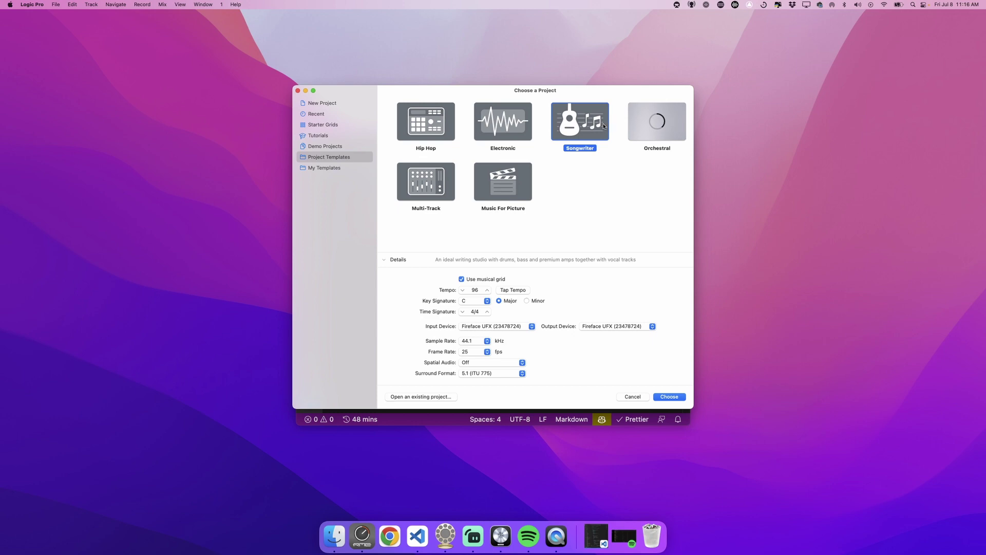
{"action": "left_click", "coordinate": [504, 126]}
Step: Review Hip Hop, Multi-Track and Music For Picture once more, then select Electronic
{"action": "left_click", "coordinate": [439, 126]}
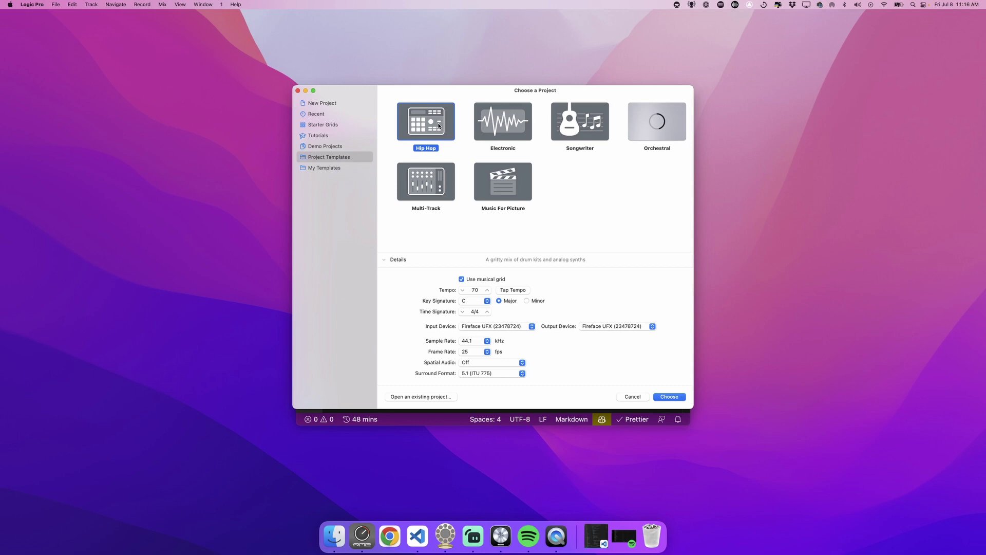
{"action": "left_click", "coordinate": [437, 180]}
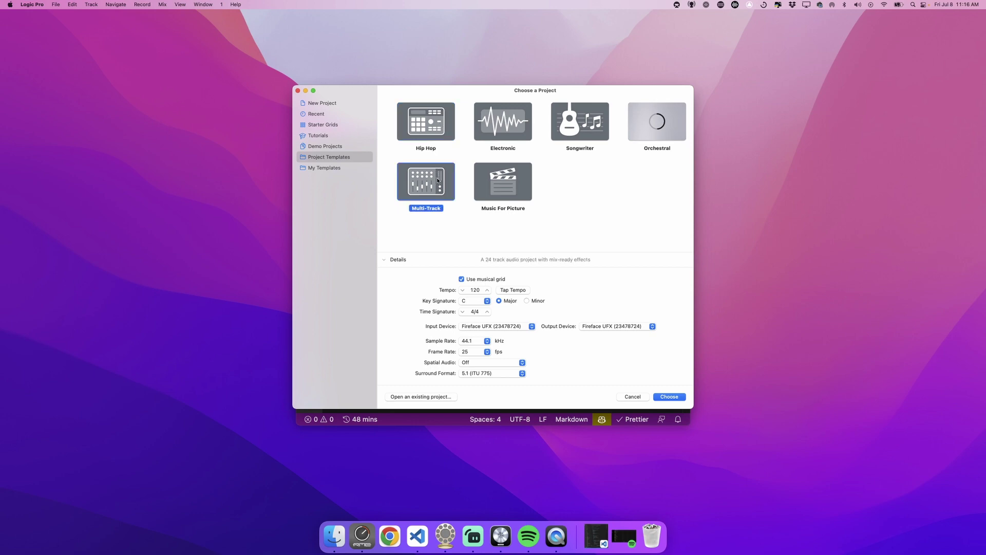
{"action": "left_click", "coordinate": [428, 129]}
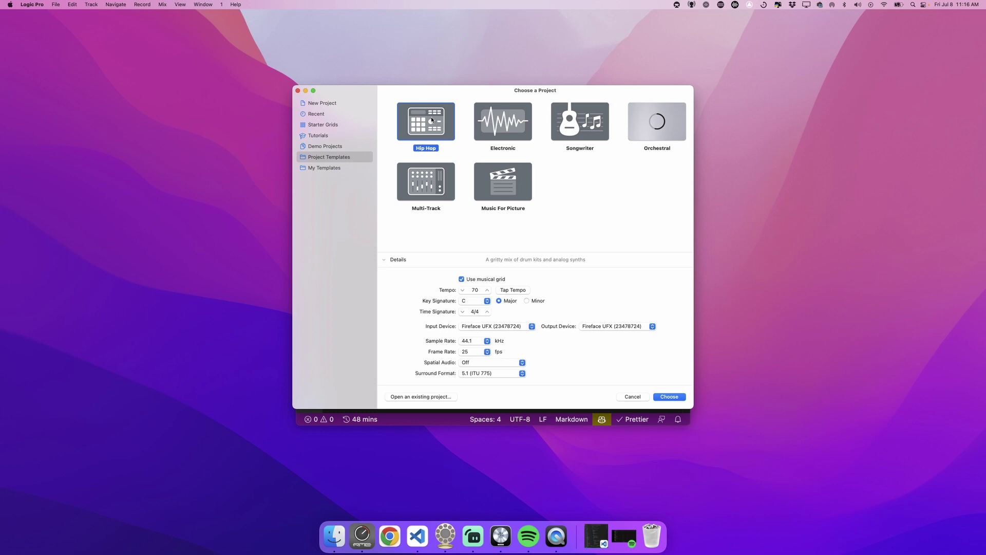
{"action": "left_click", "coordinate": [518, 122]}
{"action": "left_click", "coordinate": [576, 122]}
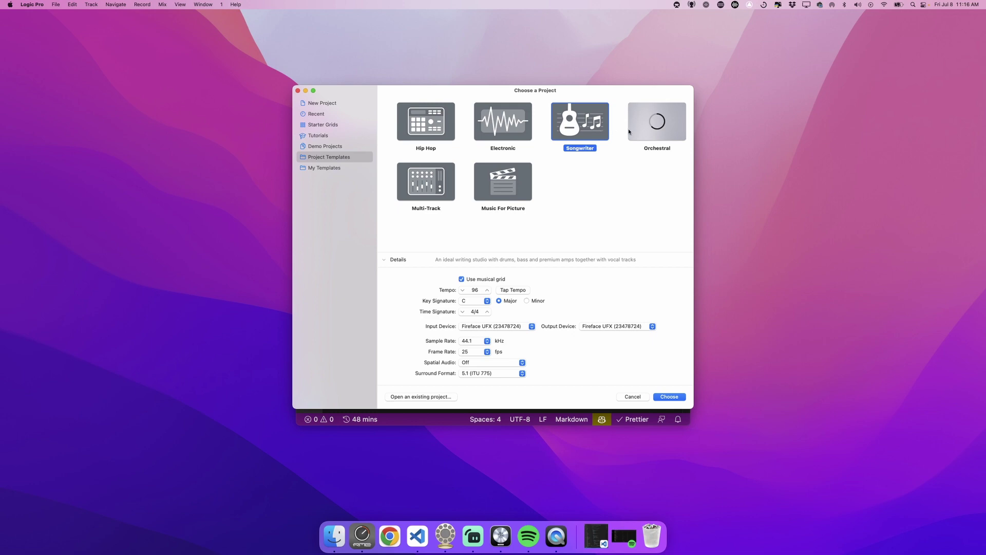
{"action": "left_click", "coordinate": [446, 185]}
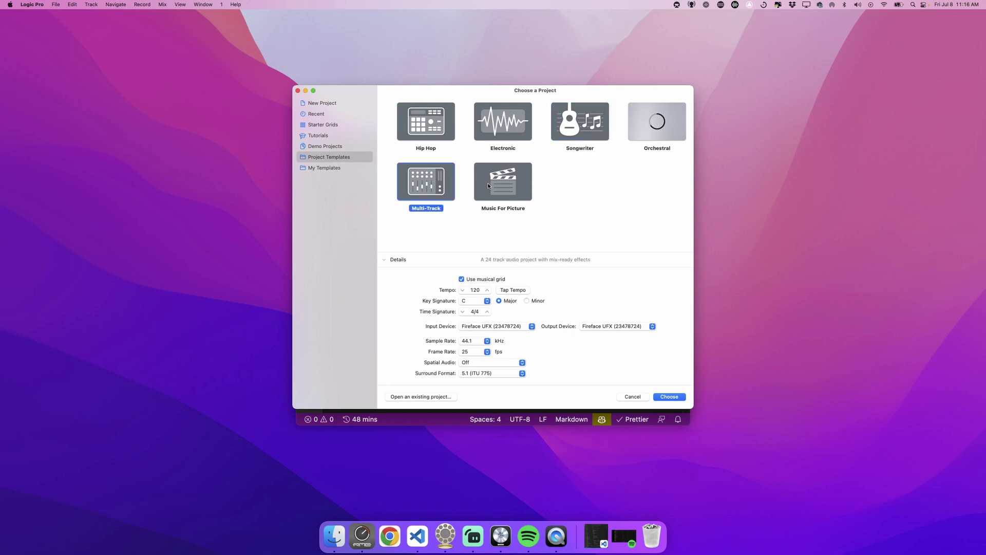
{"action": "left_click", "coordinate": [503, 182]}
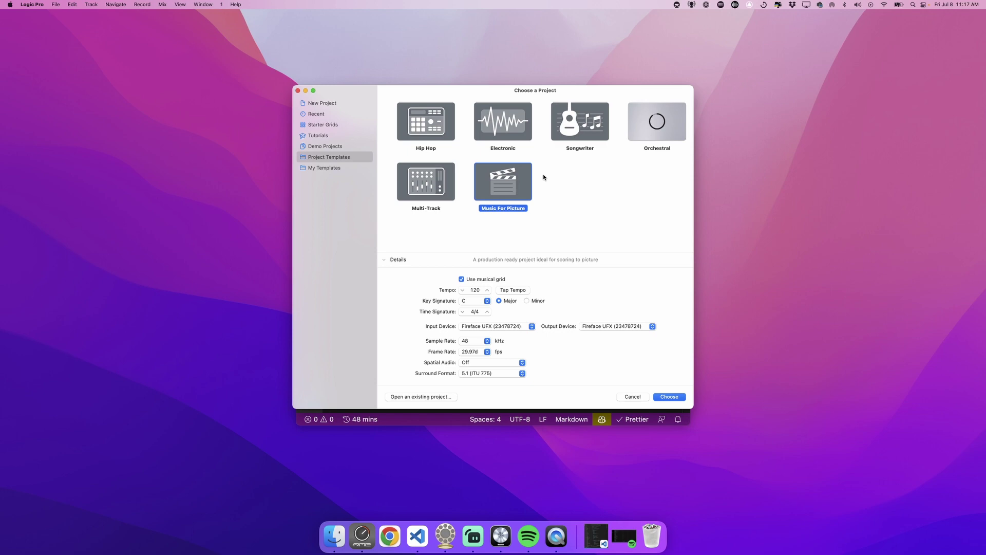
{"action": "key", "text": "Up"}
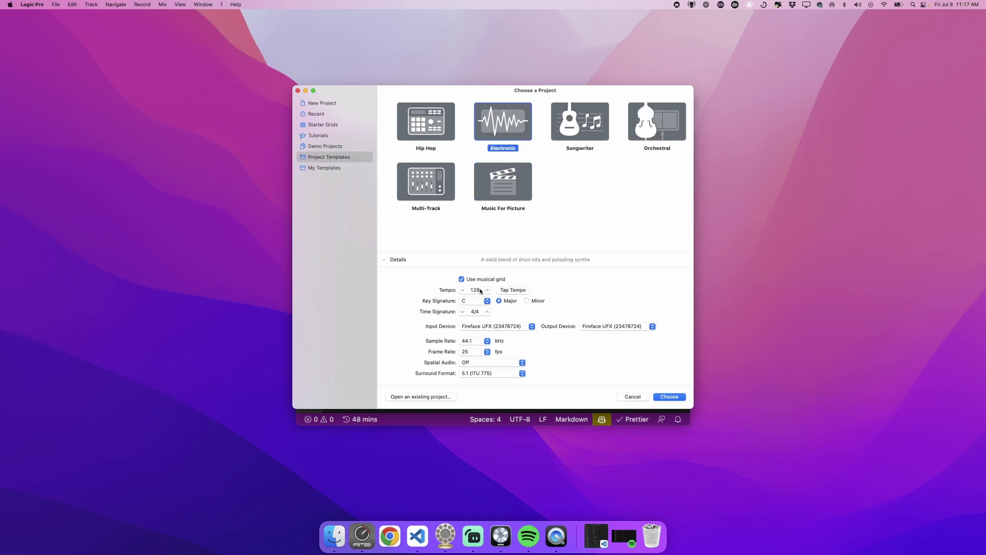
Step: Create the Electronic-template project and step through its synth tracks, stopping on Epic Hook Synth
{"action": "left_click", "coordinate": [679, 396]}
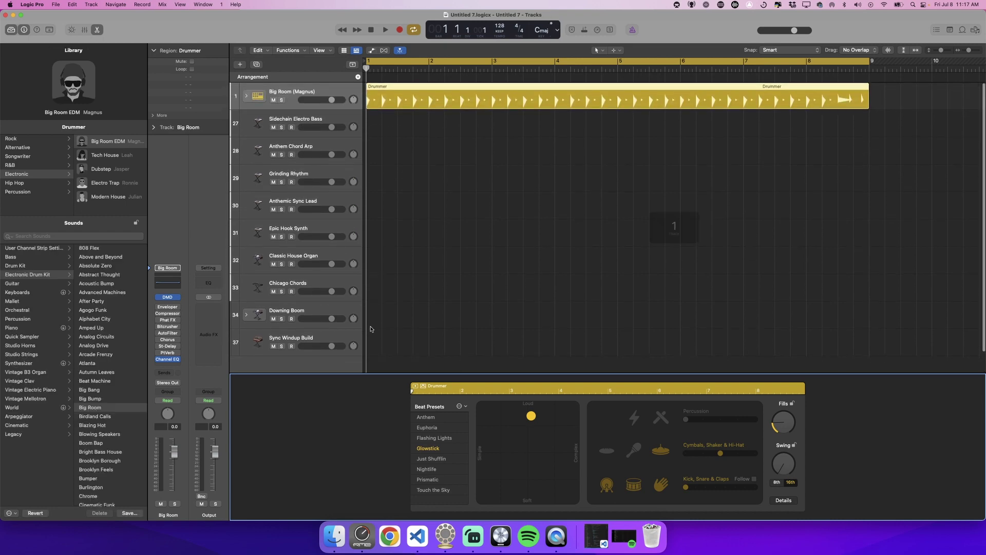
{"action": "left_click", "coordinate": [341, 337]}
{"action": "key", "text": "Up"}
{"action": "key", "text": "Up"}
{"action": "key", "text": "Up"}
{"action": "key", "text": "Up"}
{"action": "key", "text": "Up"}
{"action": "key", "text": "Up"}
{"action": "key", "text": "Up"}
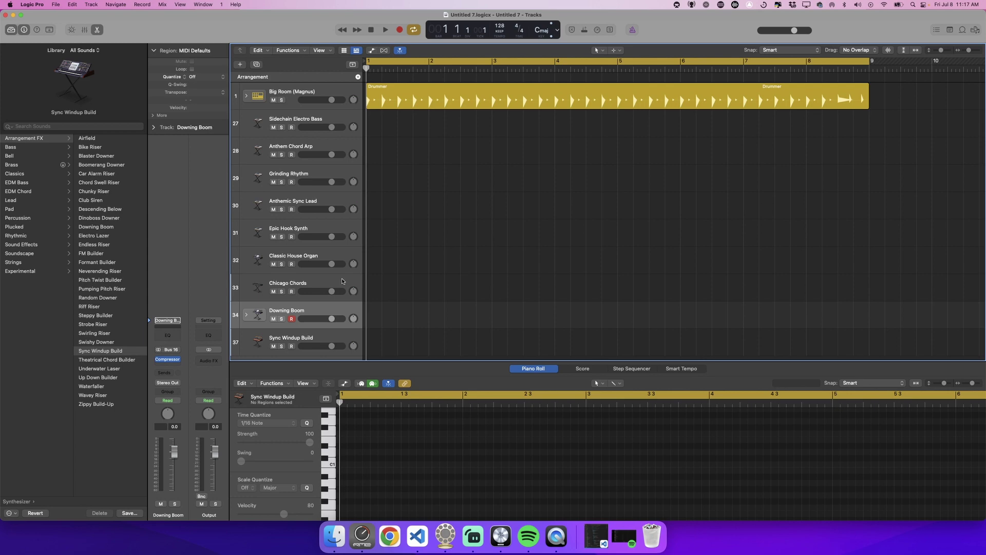
{"action": "key", "text": "Up"}
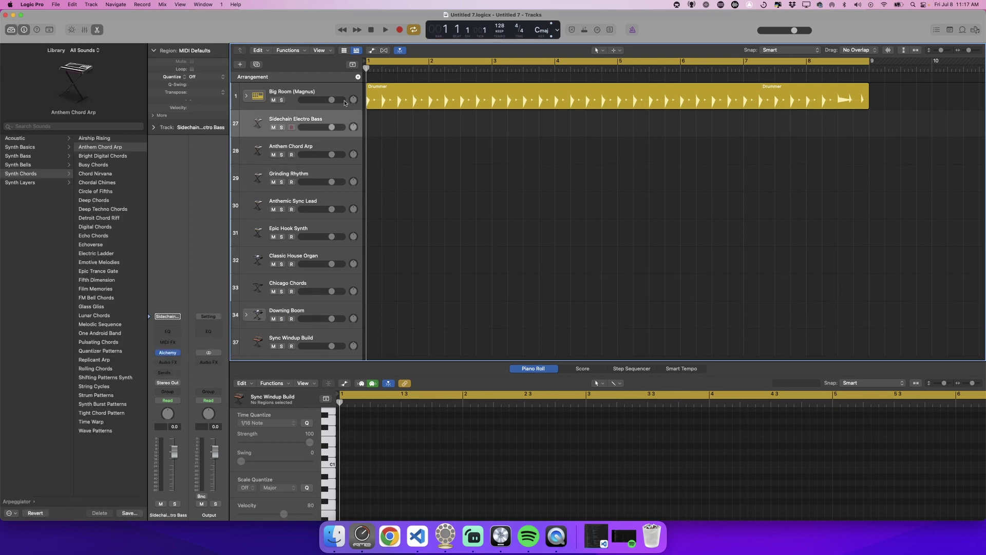
{"action": "left_click", "coordinate": [334, 167]}
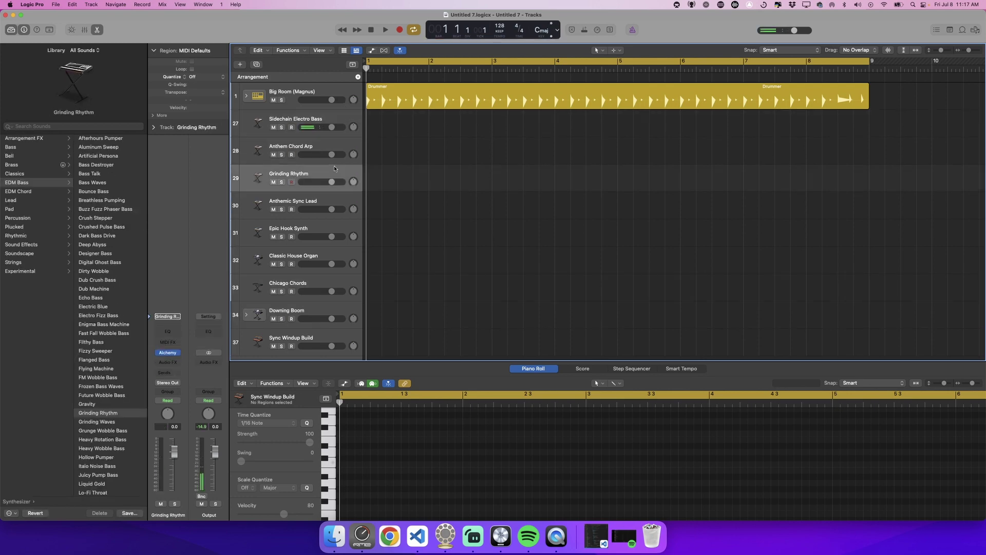
{"action": "key", "text": "Down"}
{"action": "key", "text": "Down"}
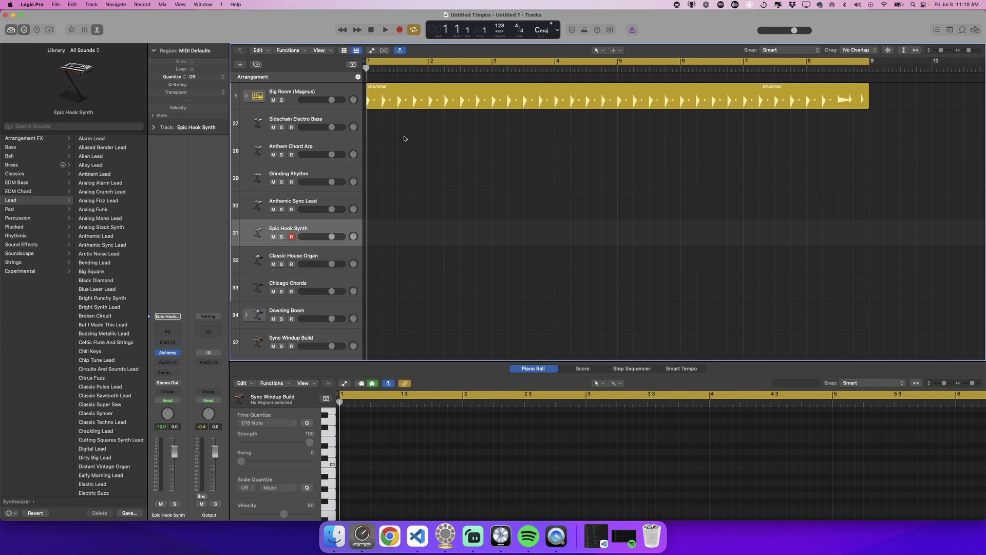
Step: Record a melody on the Epic Hook Synth track and play the take back
{"action": "key", "text": "r"}
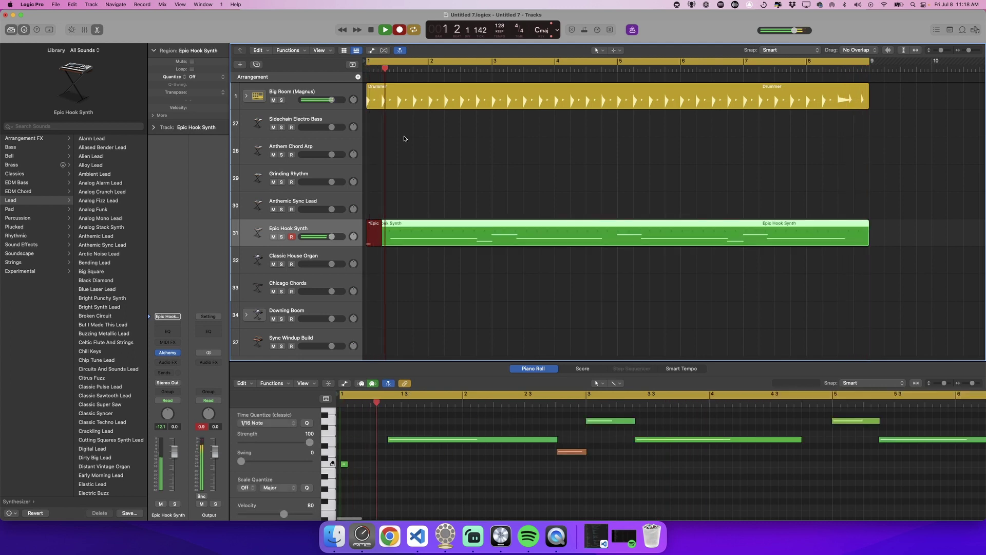
{"action": "key", "text": "space"}
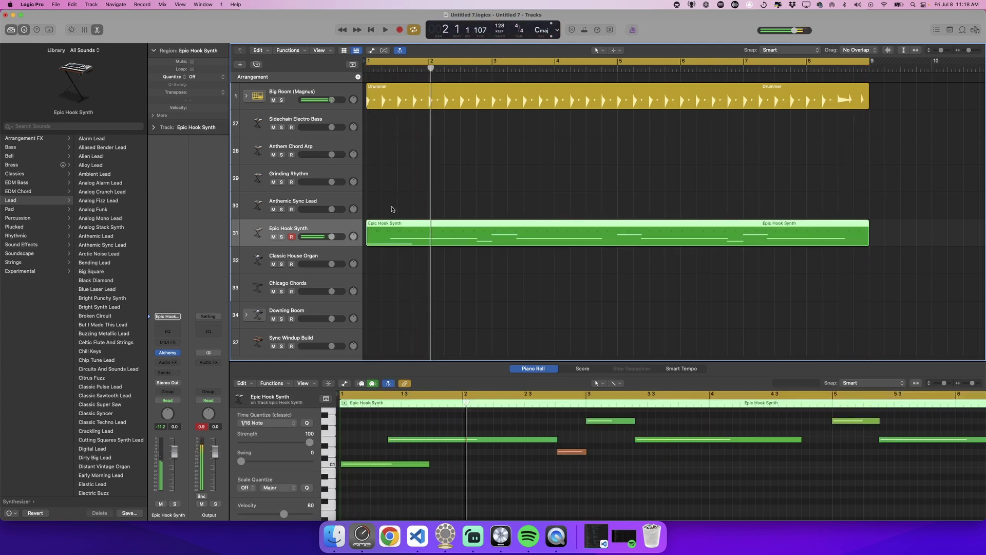
{"action": "key", "text": "super+z"}
{"action": "key", "text": "space"}
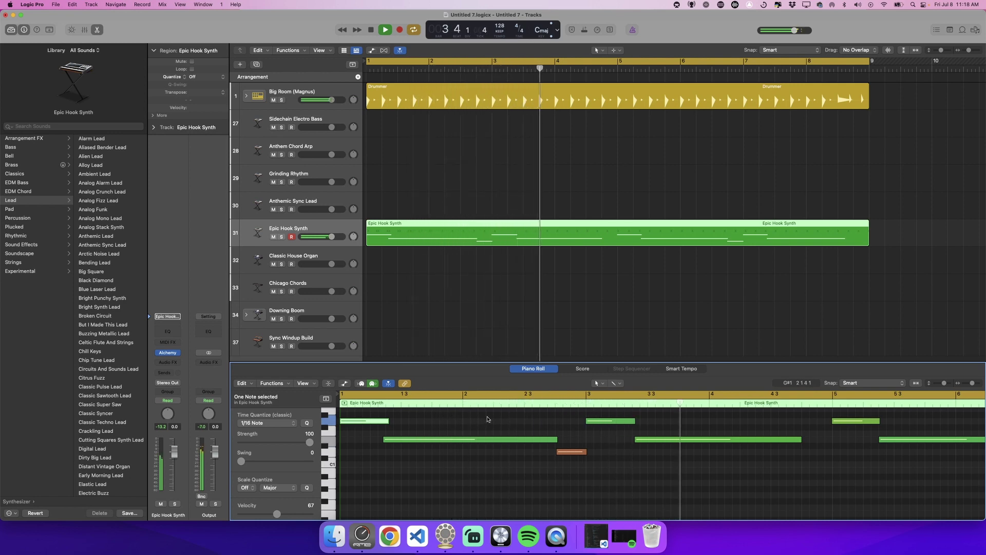
Step: View the take as Score, then in the Piano Roll, replay it and turn Solo off
{"action": "key", "text": "n"}
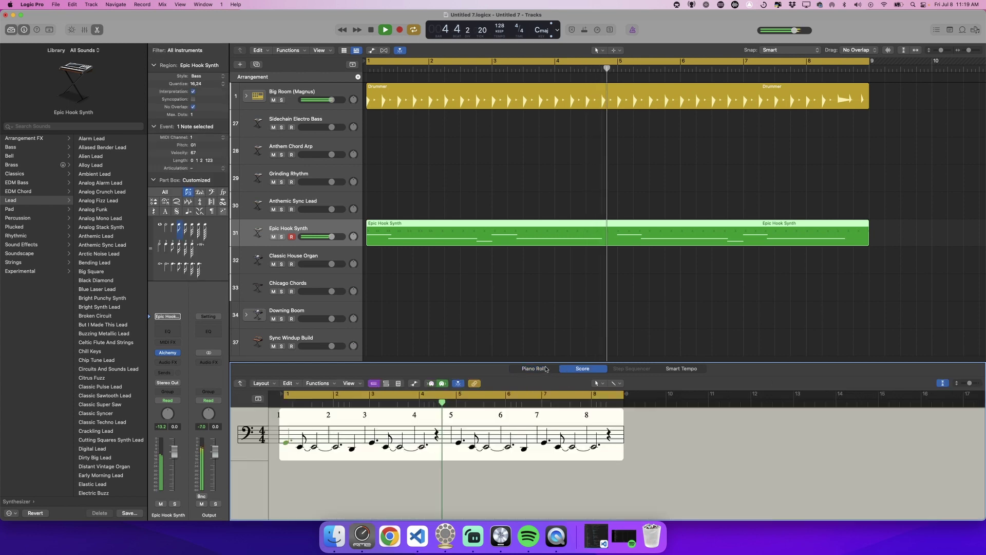
{"action": "left_click", "coordinate": [546, 368]}
{"action": "key", "text": "space"}
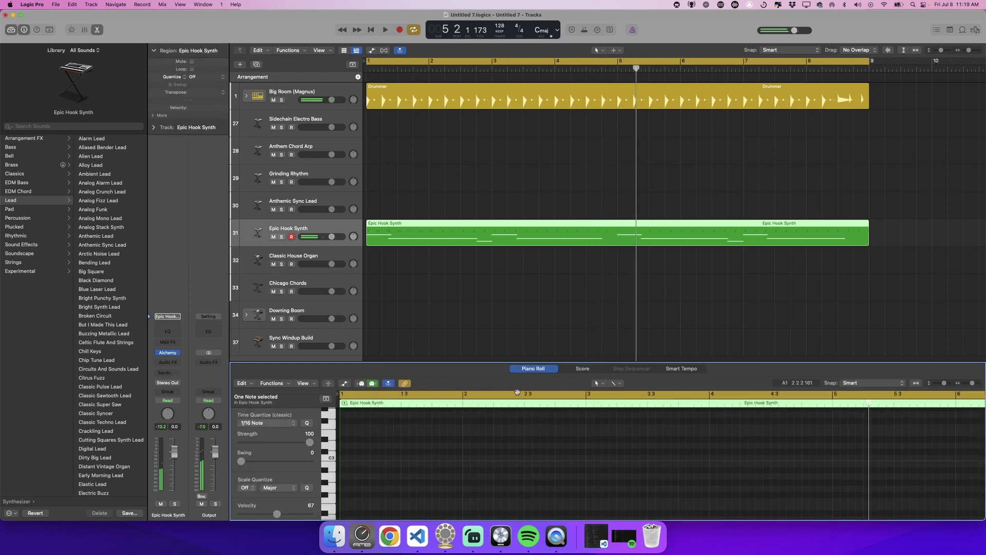
{"action": "key", "text": "space"}
{"action": "key", "text": "ctrl+m"}
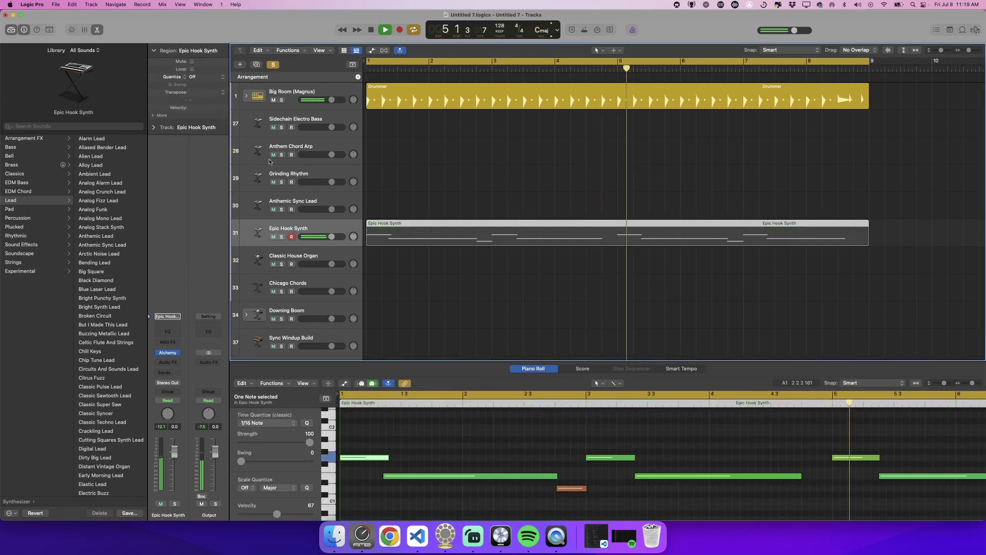
{"action": "key", "text": "space"}
{"action": "left_click", "coordinate": [273, 65]}
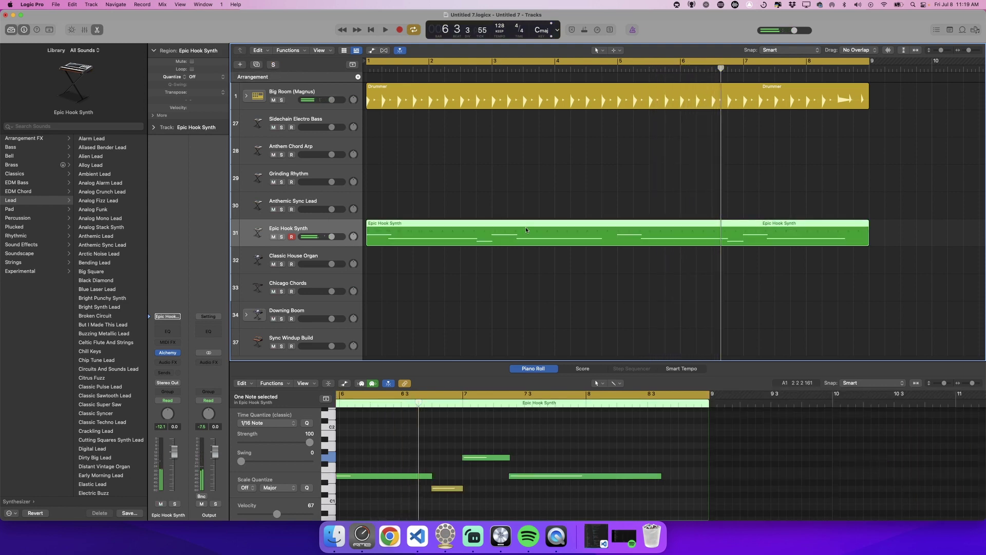
{"action": "scroll", "coordinate": [524, 274], "scroll_direction": "down", "scroll_amount": 2}
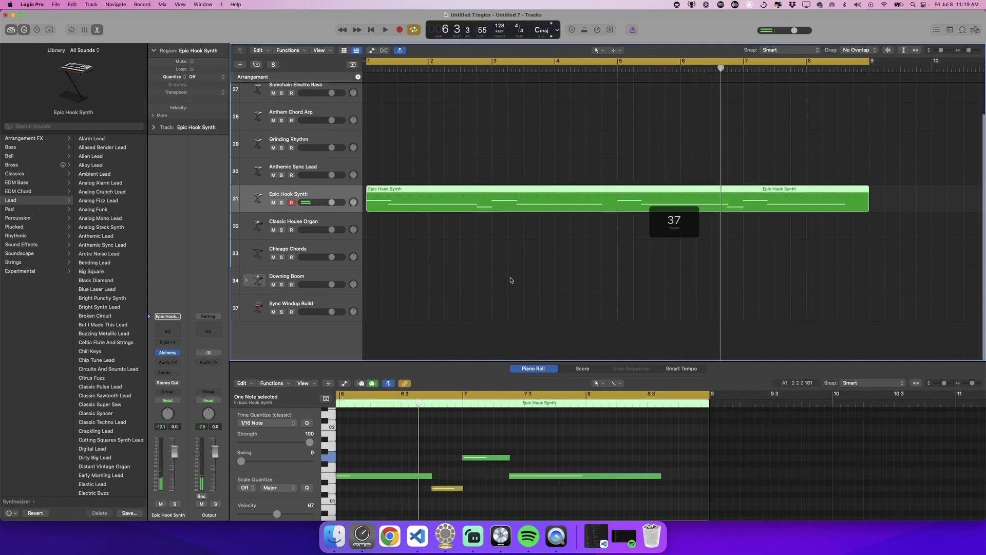
{"action": "left_click", "coordinate": [55, 4]}
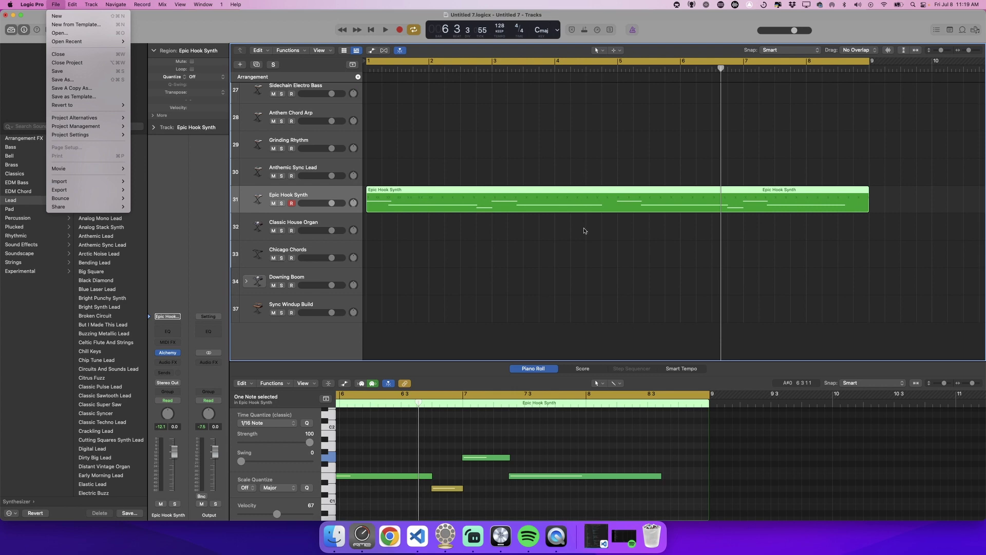
{"action": "left_click", "coordinate": [506, 134]}
{"action": "scroll", "coordinate": [506, 134], "scroll_direction": "up", "scroll_amount": 2}
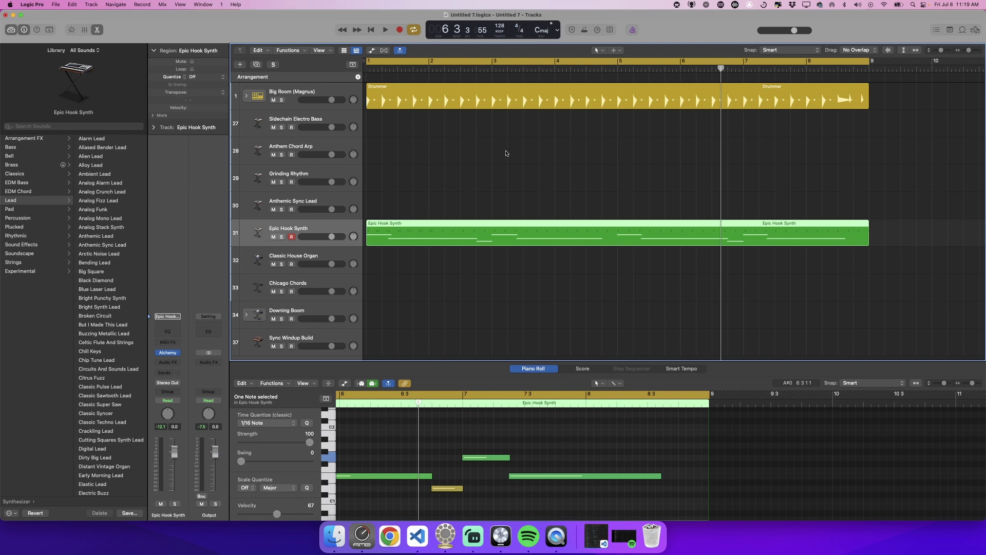
{"action": "scroll", "coordinate": [425, 193], "scroll_direction": "down", "scroll_amount": 1}
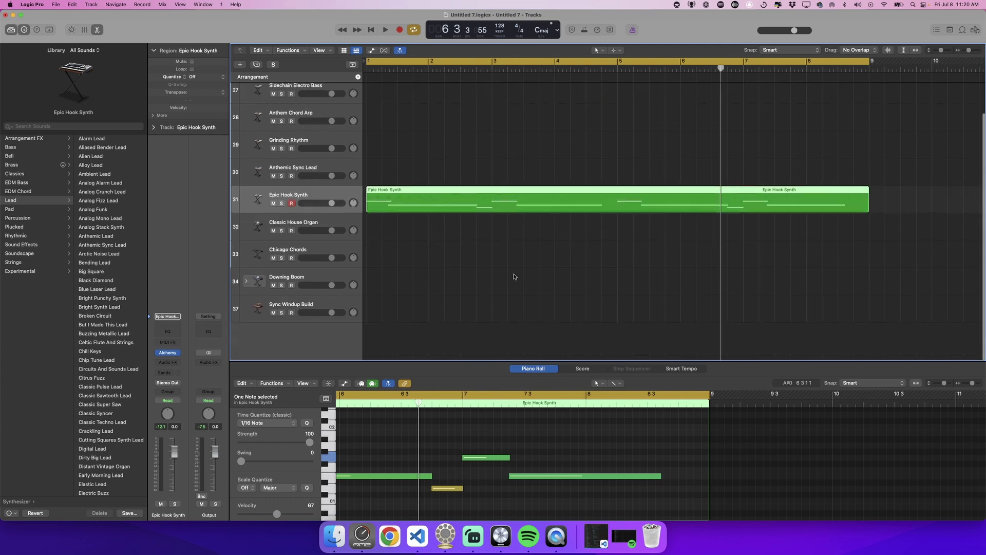
{"action": "scroll", "coordinate": [524, 275], "scroll_direction": "up", "scroll_amount": 1}
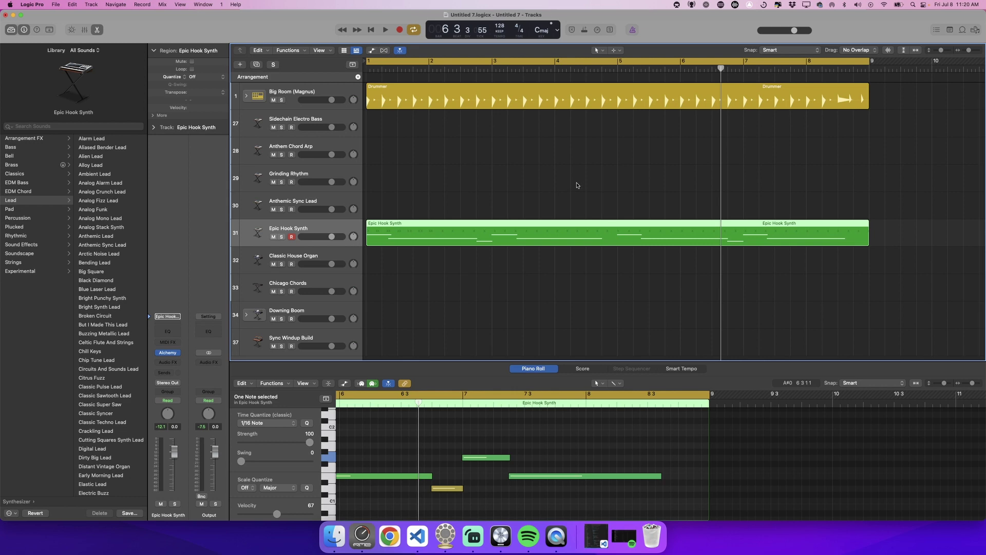
{"action": "key", "text": "super+Tab"}
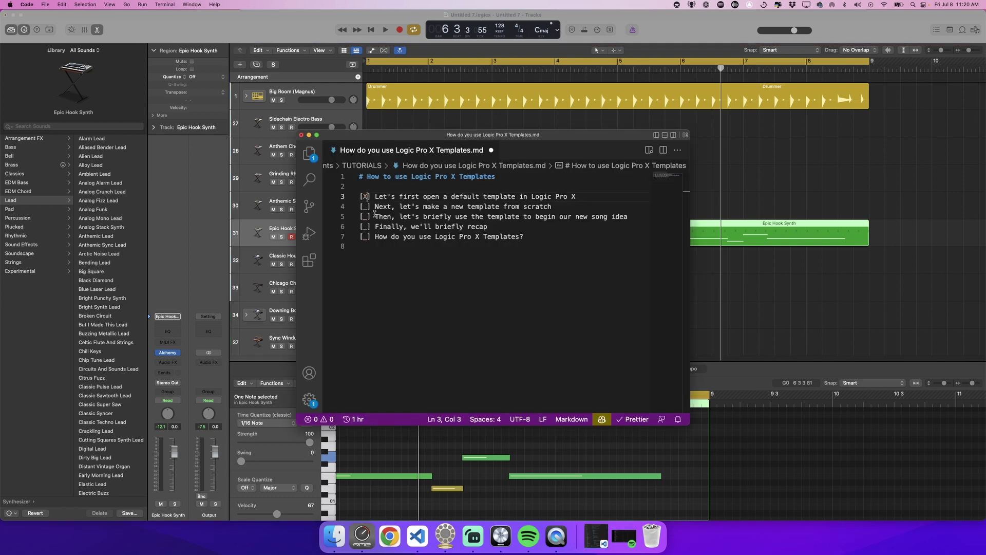
Step: Start a new empty project with a Hip Hop Drummer track
{"action": "left_click", "coordinate": [781, 158]}
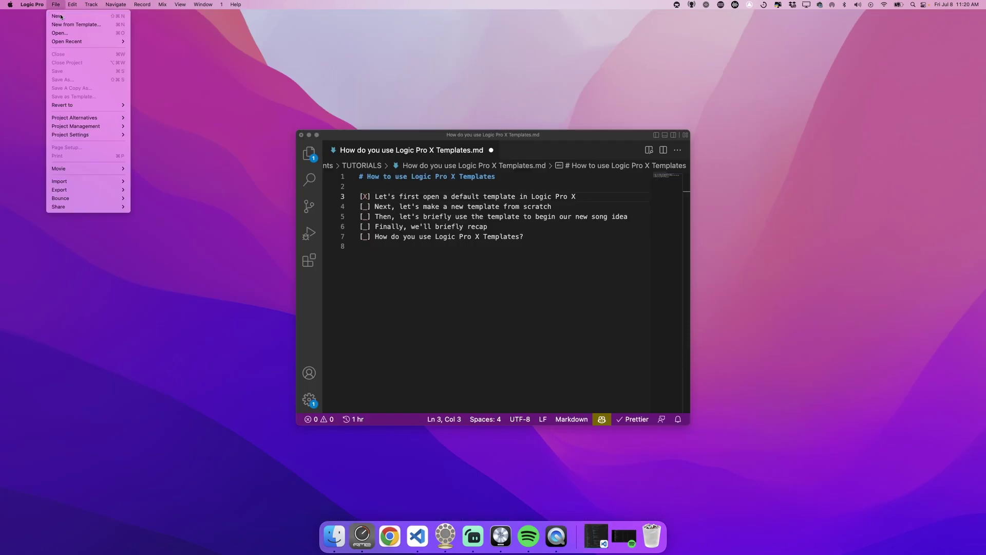
{"action": "left_click", "coordinate": [64, 21]}
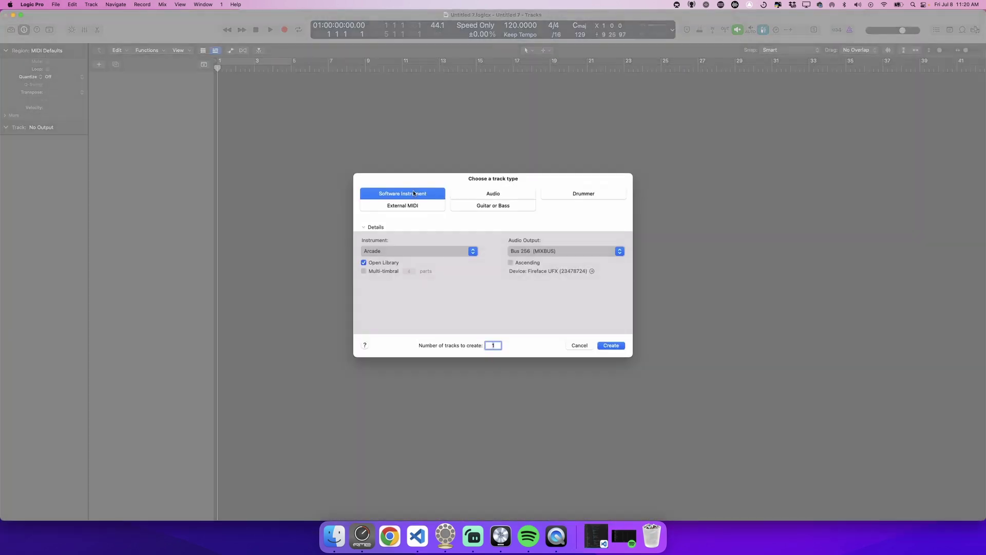
{"action": "left_click", "coordinate": [579, 196]}
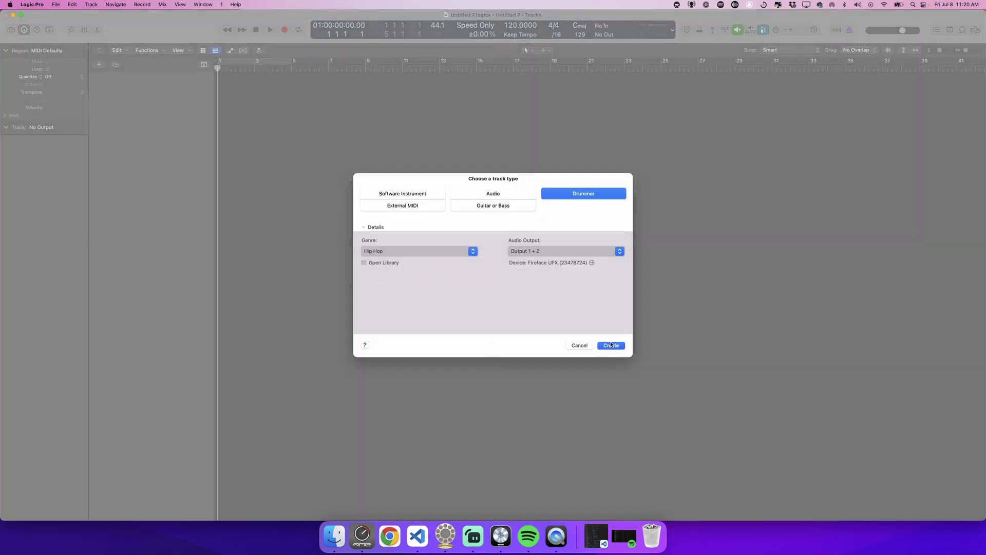
{"action": "key", "text": "Return"}
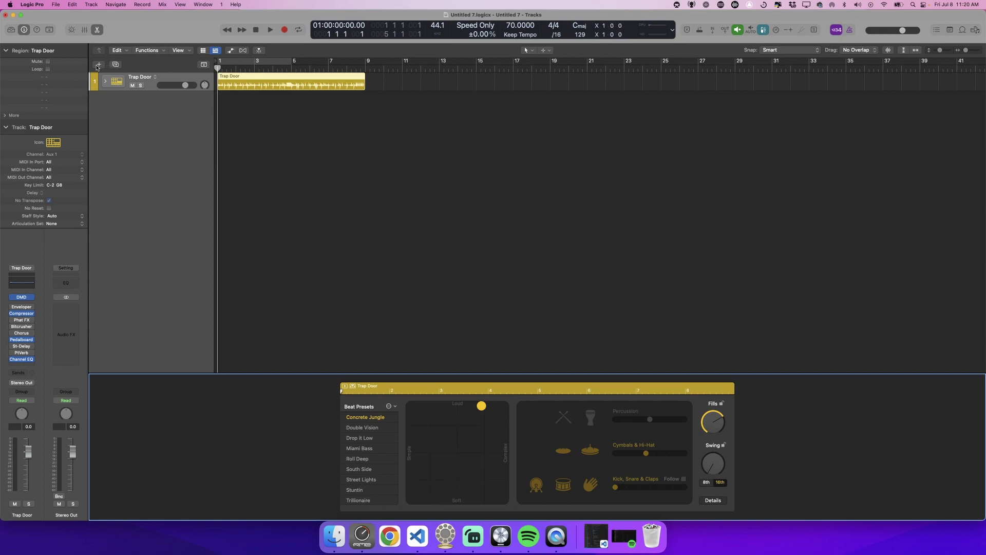
Step: Add an Arcade software instrument track to the project
{"action": "key", "text": "alt+super+n"}
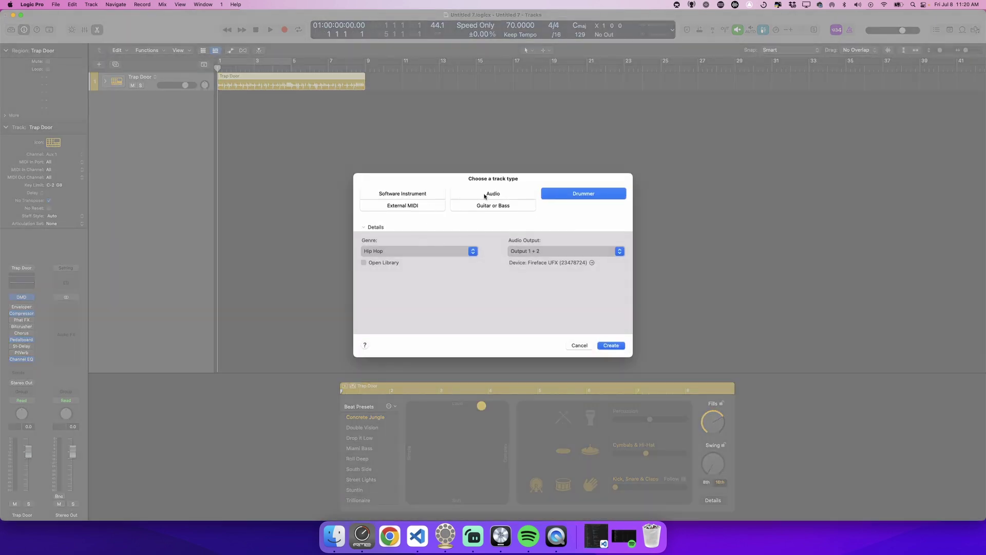
{"action": "left_click", "coordinate": [409, 193]}
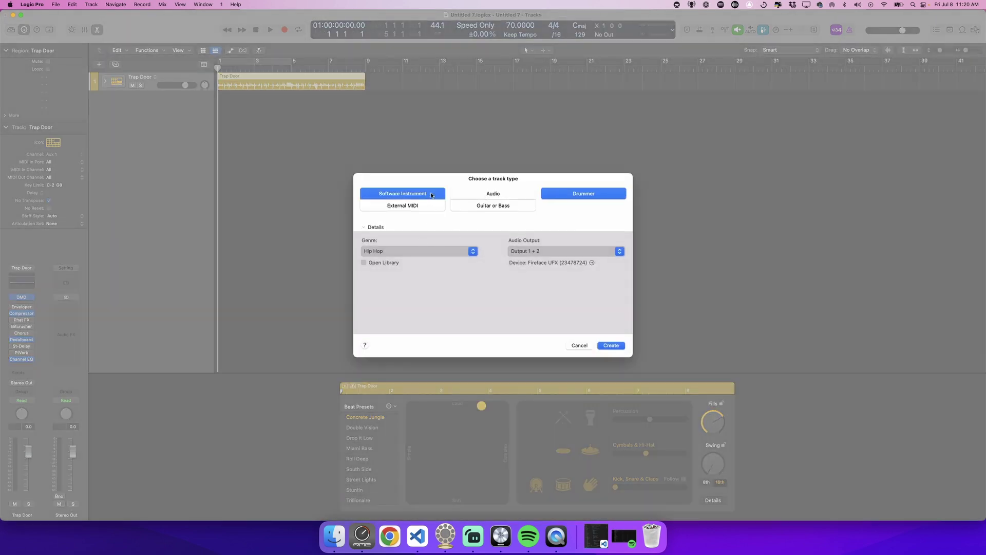
{"action": "left_click", "coordinate": [614, 346]}
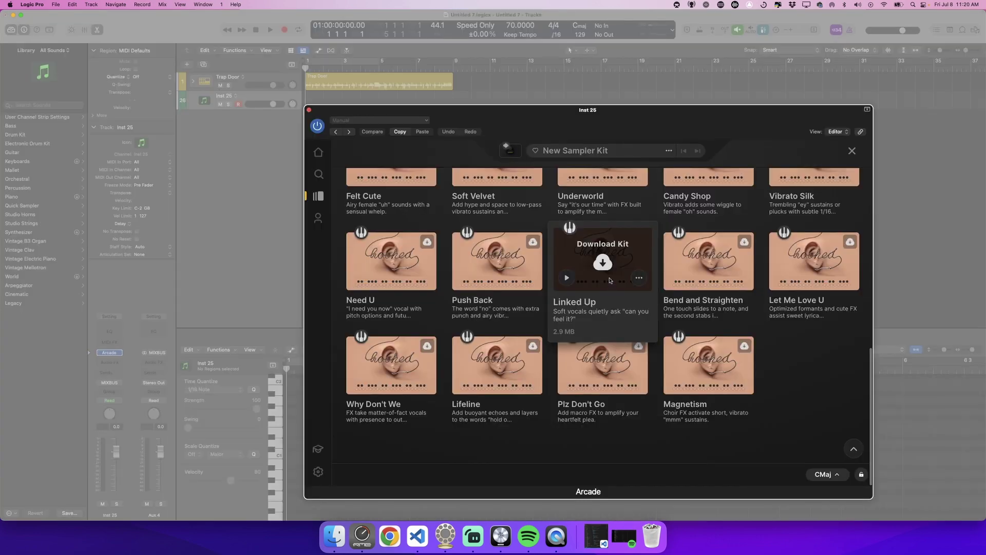
Step: Preview the Linked Up kit in Arcade and load it with Play Kit
{"action": "left_click", "coordinate": [607, 282]}
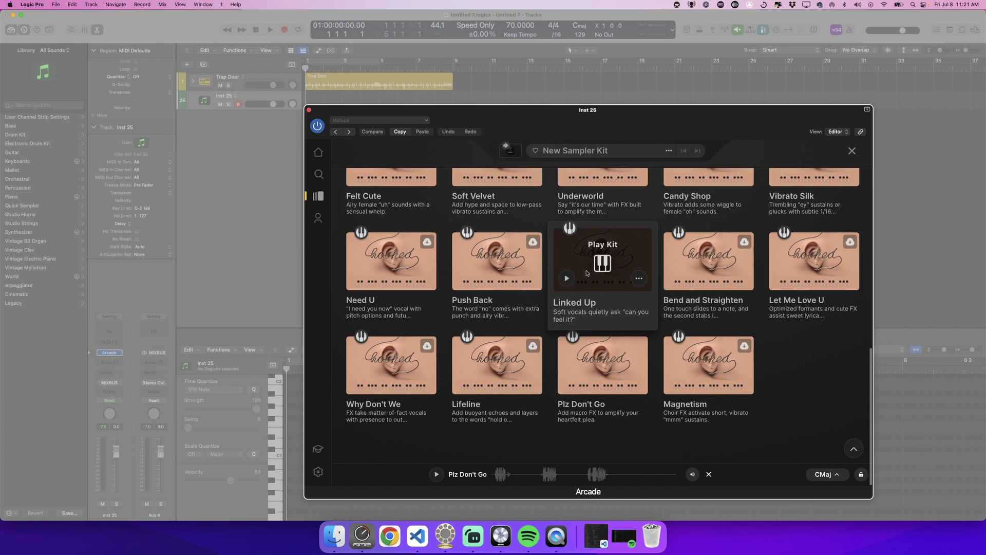
{"action": "left_click", "coordinate": [567, 278]}
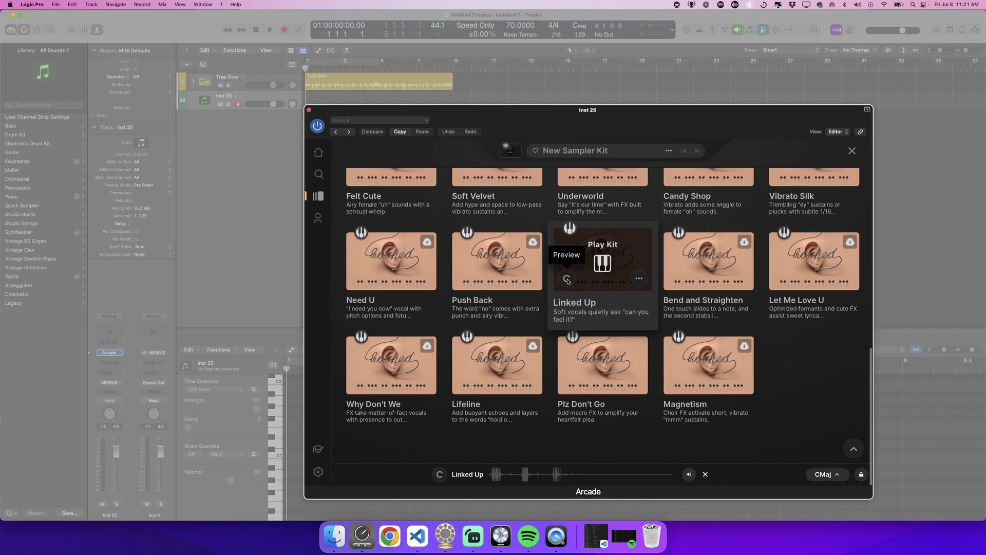
{"action": "left_click", "coordinate": [600, 264]}
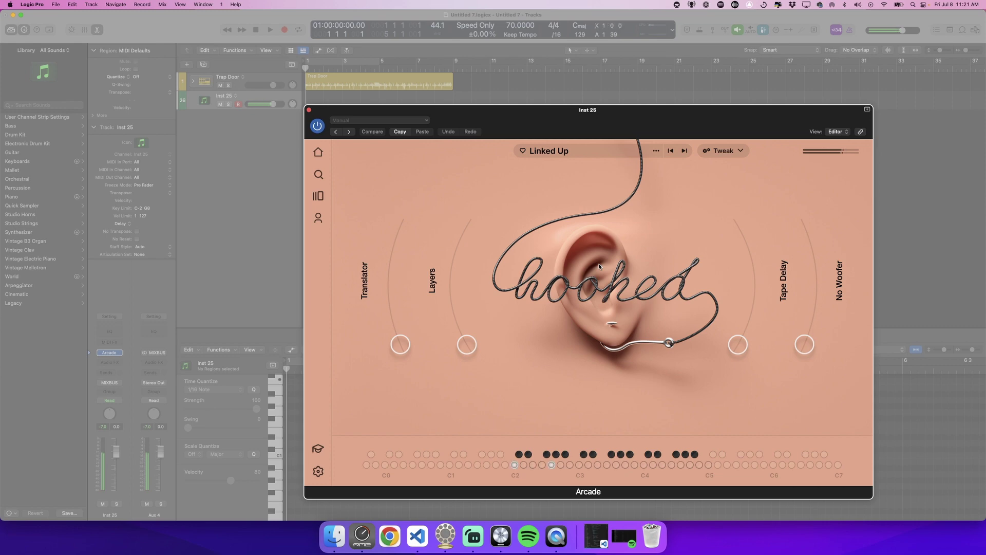
Step: Close the Arcade plugin window and dismiss the reopened New Track dialog
{"action": "left_click", "coordinate": [309, 110]}
{"action": "key", "text": "alt+super+n"}
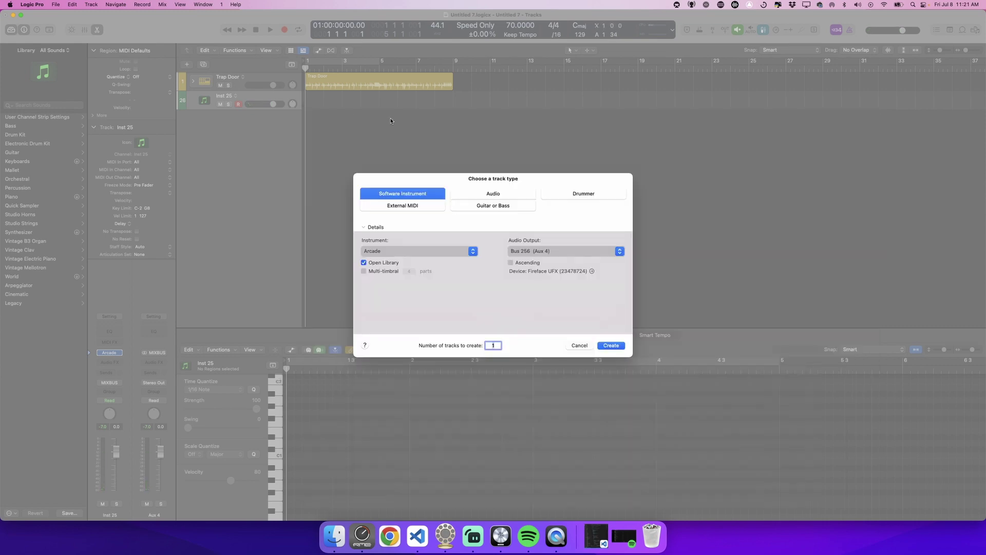
{"action": "left_click", "coordinate": [612, 345]}
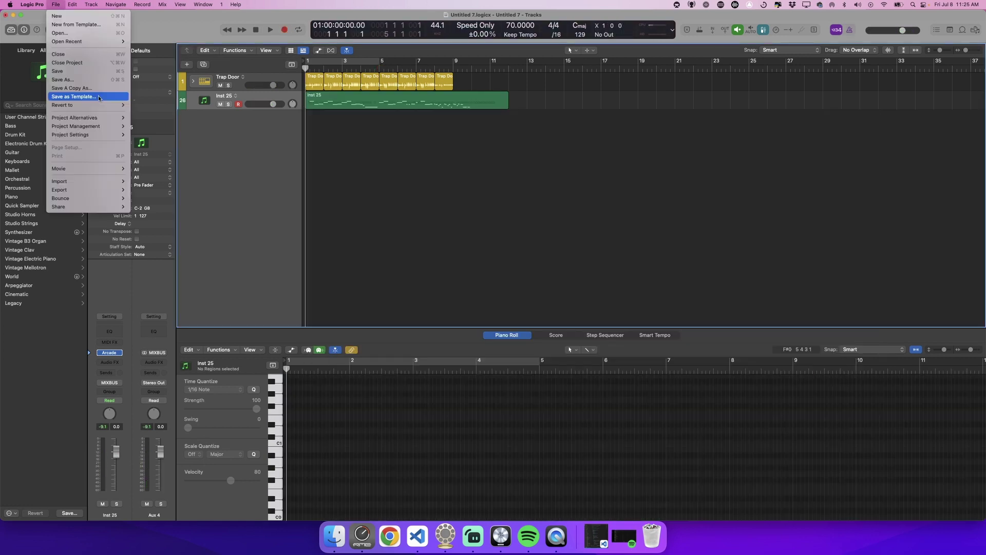
Step: Abandon Save as Template and delete all nine regions from the Trap Door and Inst 25 tracks
{"action": "left_click", "coordinate": [100, 97]}
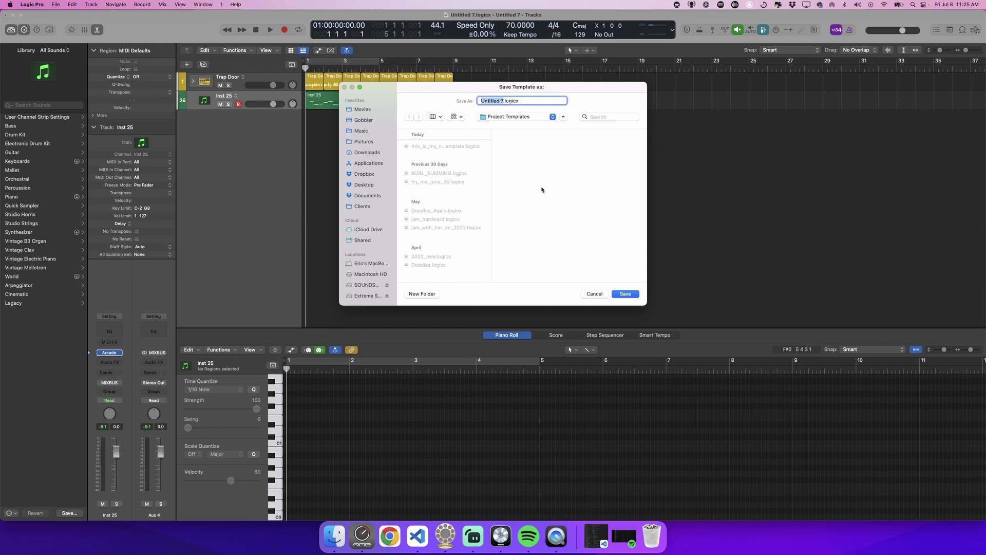
{"action": "left_click", "coordinate": [594, 294]}
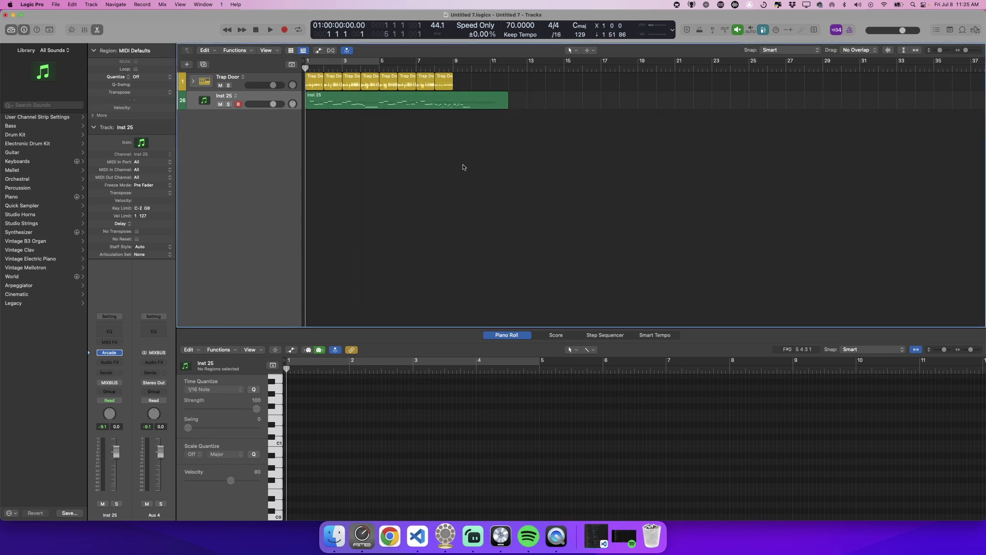
{"action": "left_click_drag", "start_coordinate": [483, 166], "coordinate": [315, 86]}
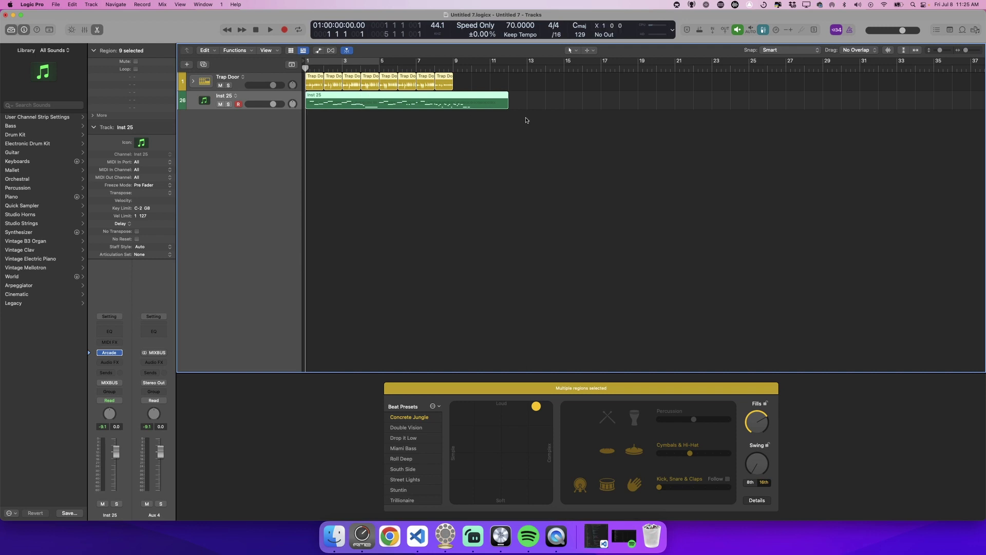
{"action": "left_click", "coordinate": [311, 97]}
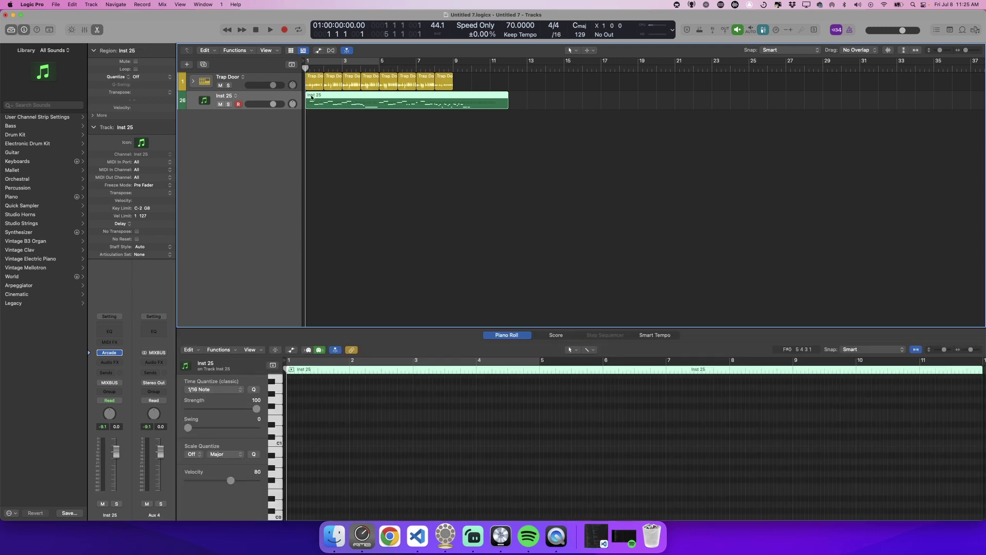
{"action": "key", "text": "Delete"}
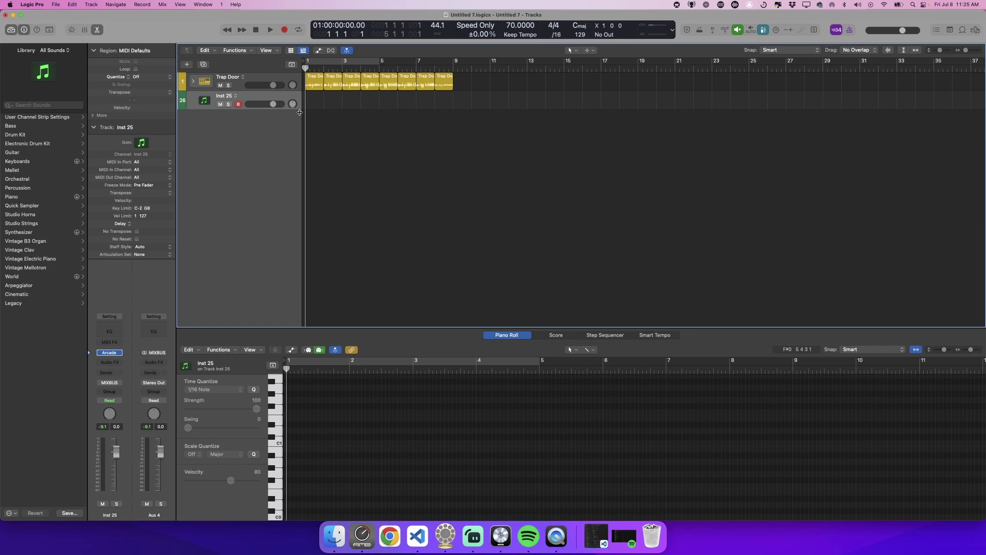
{"action": "key", "text": "super+z"}
{"action": "left_click_drag", "start_coordinate": [548, 137], "coordinate": [315, 77]}
{"action": "key", "text": "Delete"}
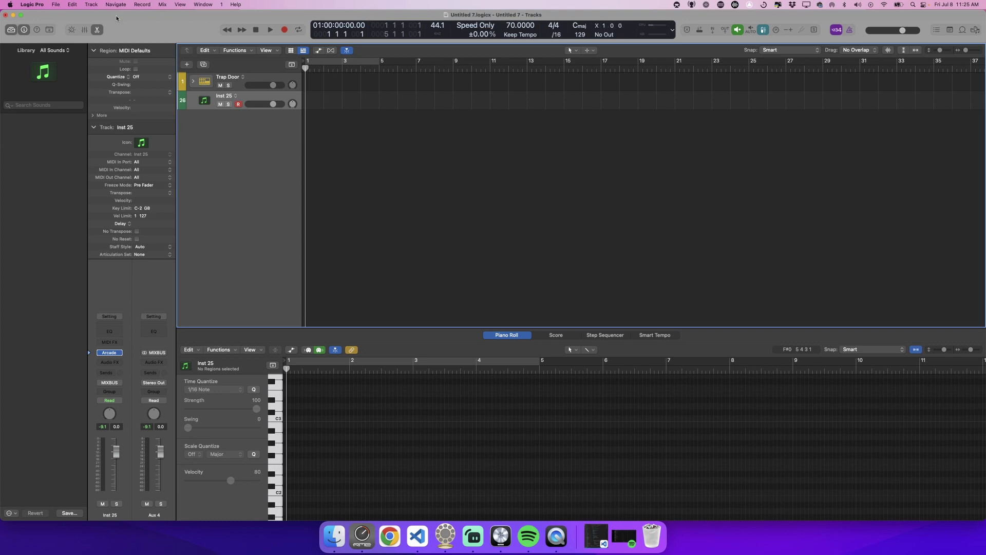
Step: Save the project as template this_is_my_new_template, replacing the existing file
{"action": "left_click", "coordinate": [55, 4]}
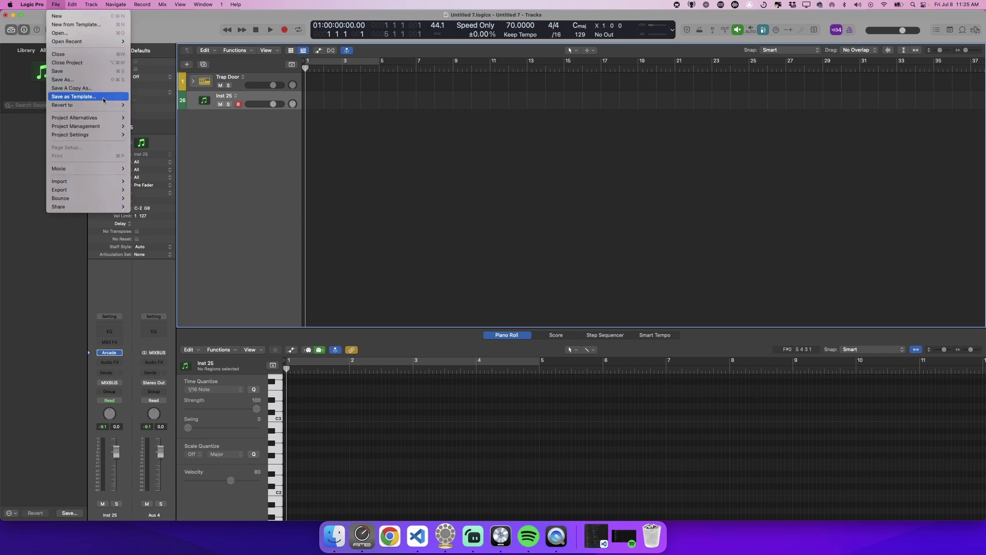
{"action": "left_click", "coordinate": [114, 93]}
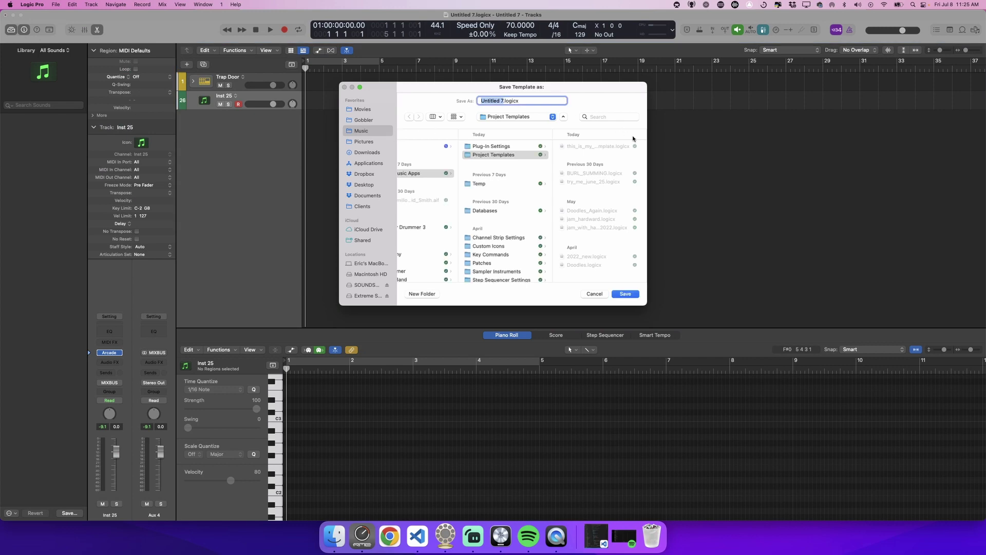
{"action": "left_click", "coordinate": [598, 147]}
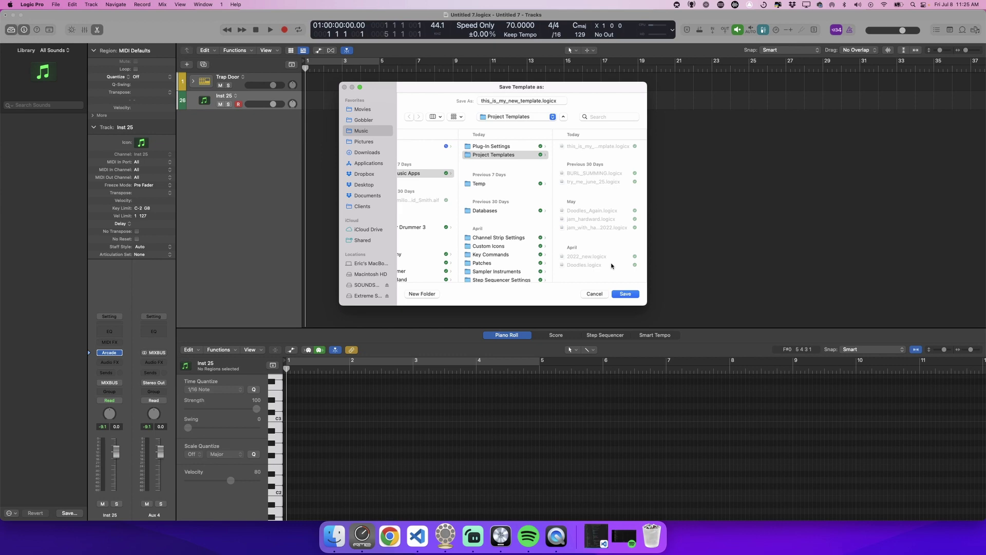
{"action": "left_click", "coordinate": [625, 293]}
{"action": "left_click", "coordinate": [519, 240]}
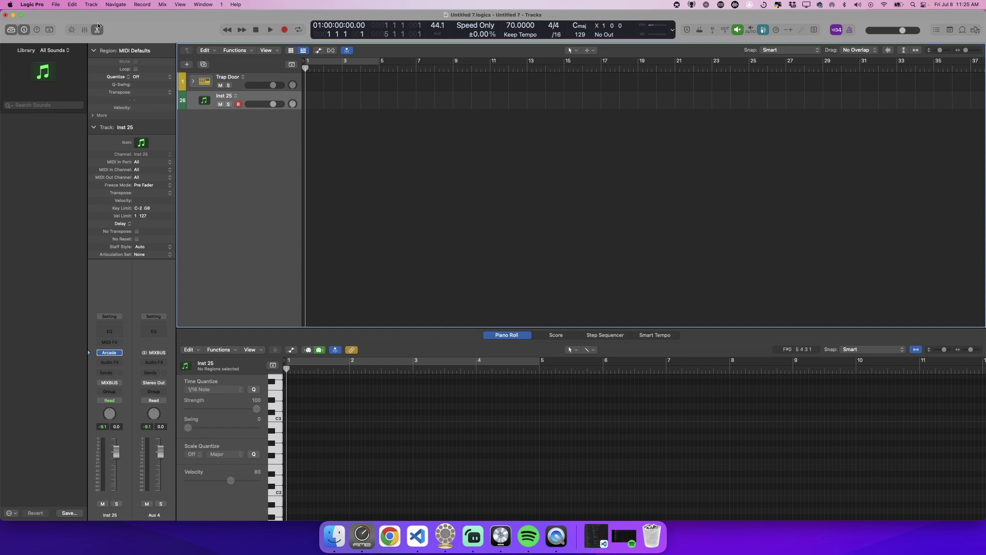
{"action": "left_click", "coordinate": [53, 4]}
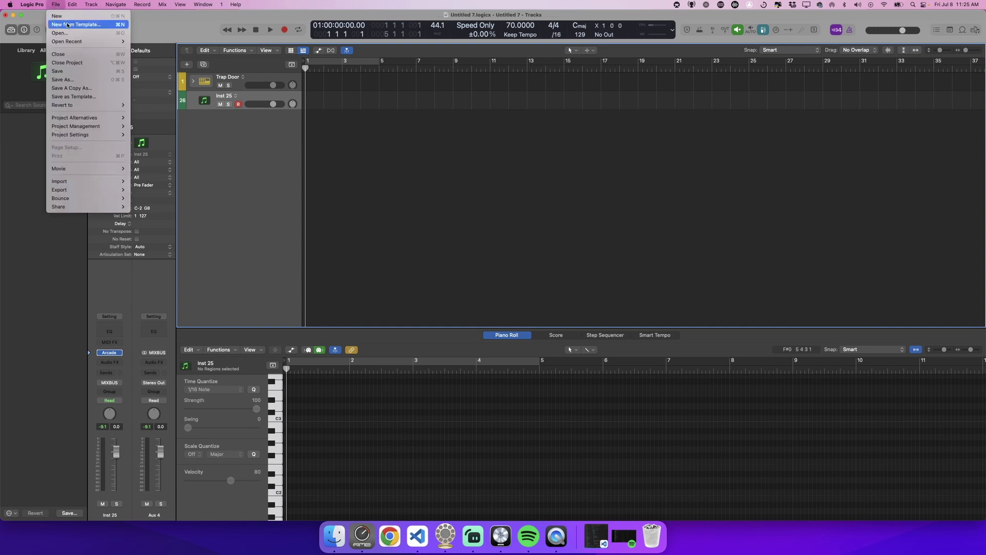
Step: Close Untitled 7 without saving and open the New from Template project chooser
{"action": "left_click", "coordinate": [67, 24]}
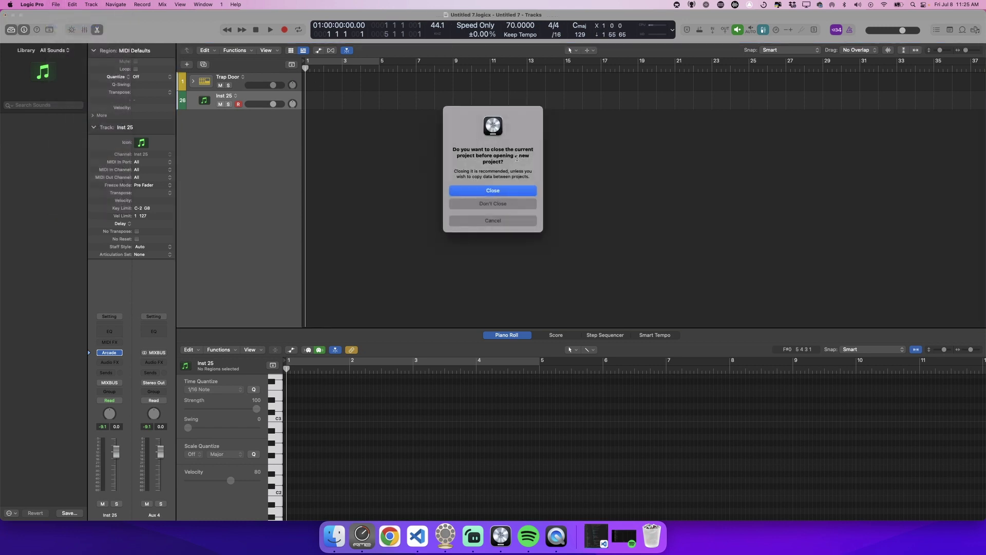
{"action": "left_click", "coordinate": [508, 191]}
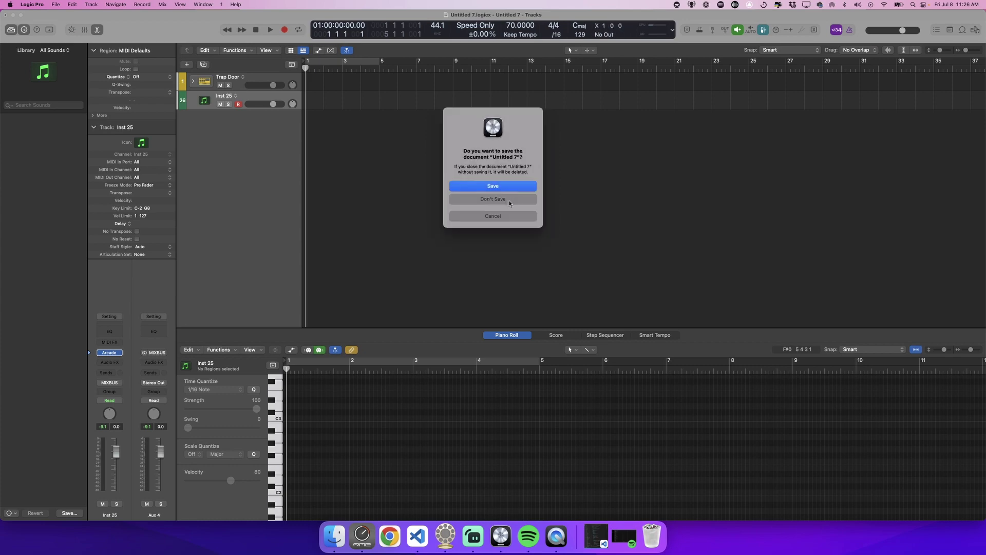
{"action": "left_click", "coordinate": [509, 203]}
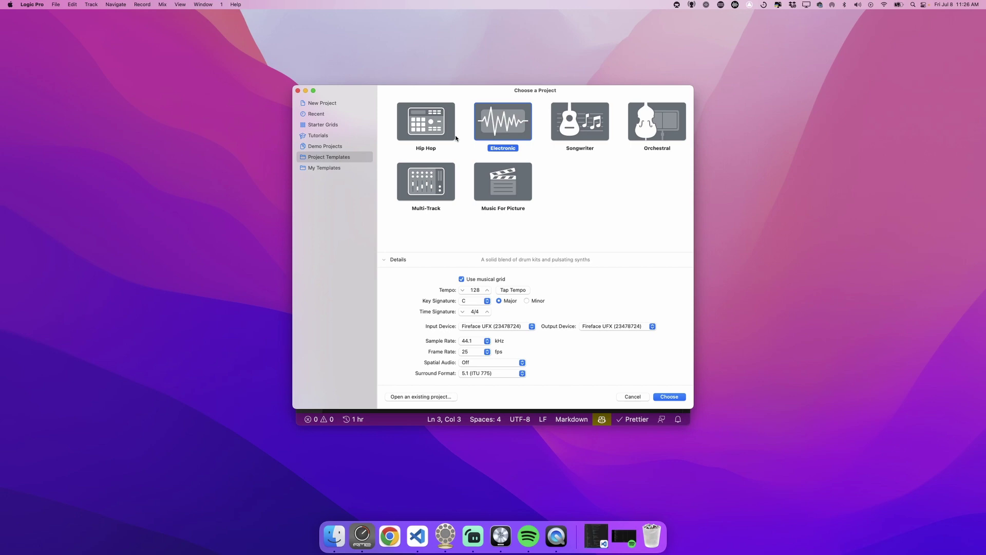
Step: Create a new project from this_is_my_new_template under My Templates
{"action": "left_click", "coordinate": [329, 167]}
{"action": "left_click", "coordinate": [595, 184]}
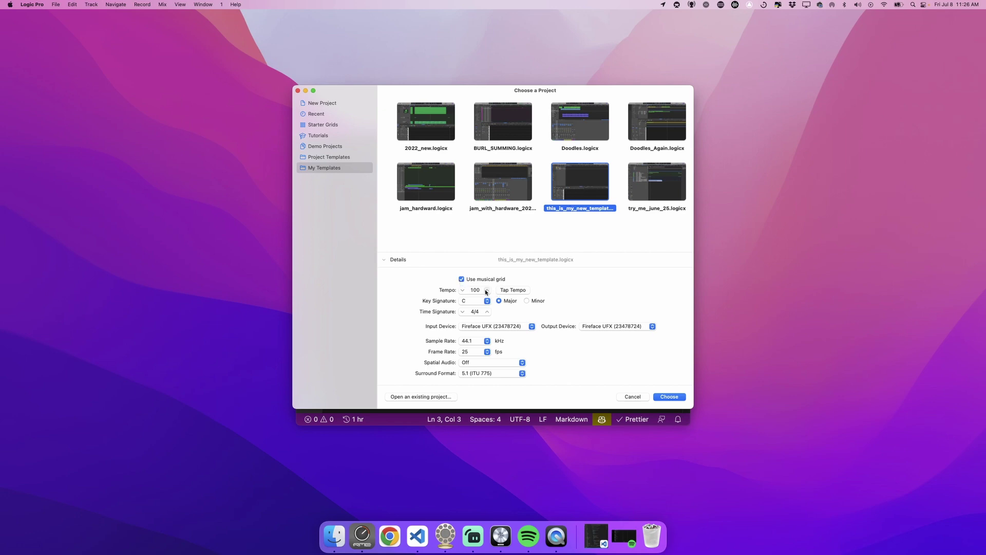
{"action": "left_click", "coordinate": [670, 398]}
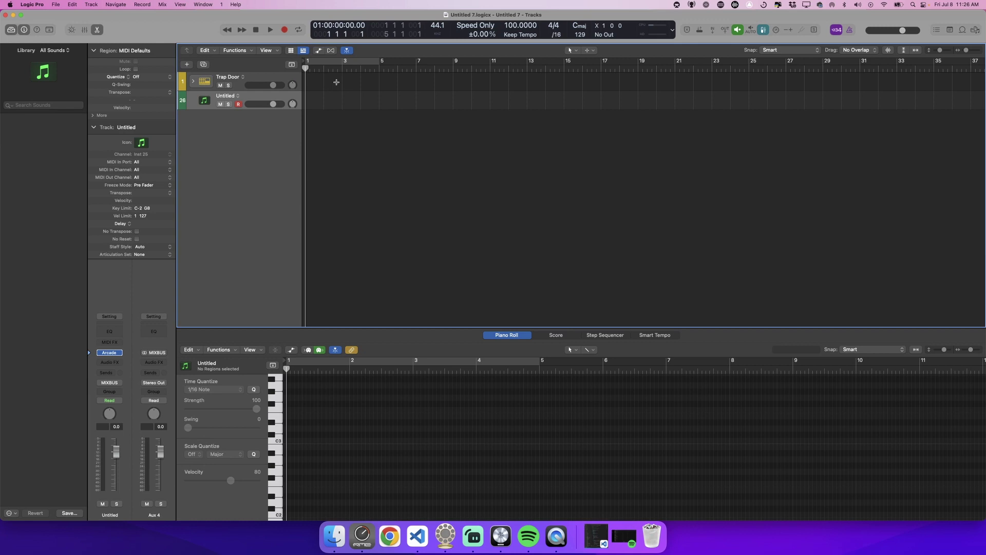
Step: Paste the copied regions onto matching Trap Door and Inst 25 tracks, play them, and select all
{"action": "key", "text": "super+v"}
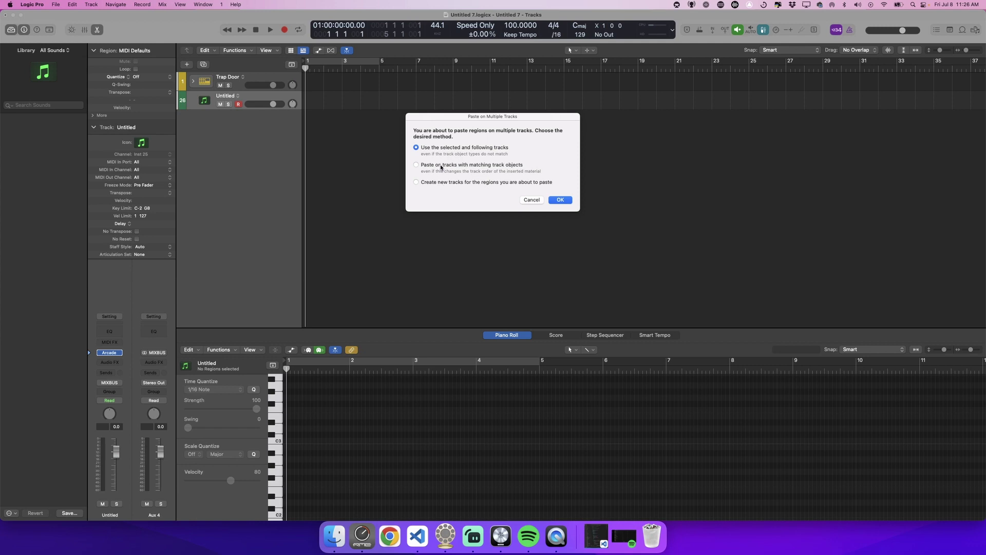
{"action": "left_click", "coordinate": [441, 167]}
{"action": "left_click", "coordinate": [560, 200]}
{"action": "key", "text": "space"}
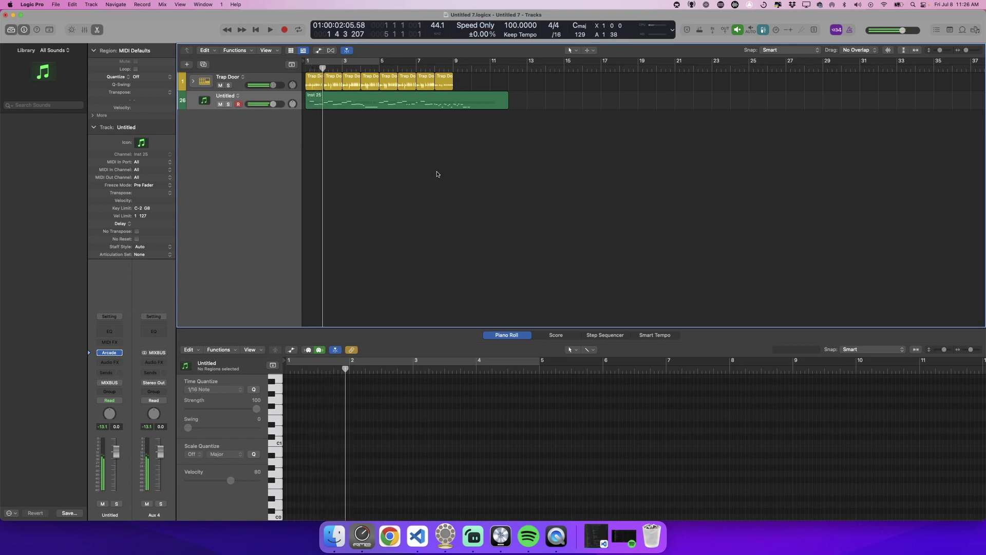
{"action": "left_click_drag", "start_coordinate": [555, 149], "coordinate": [313, 81]}
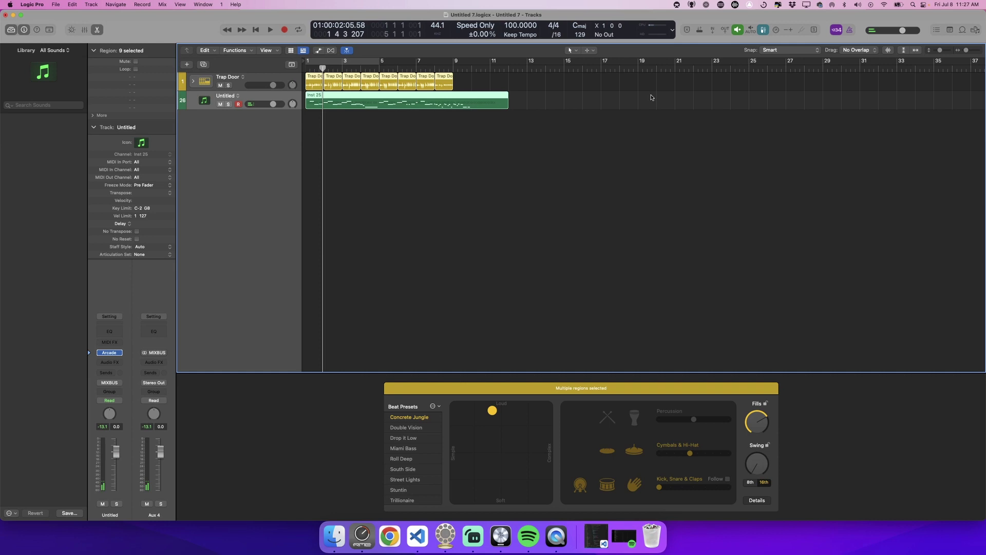